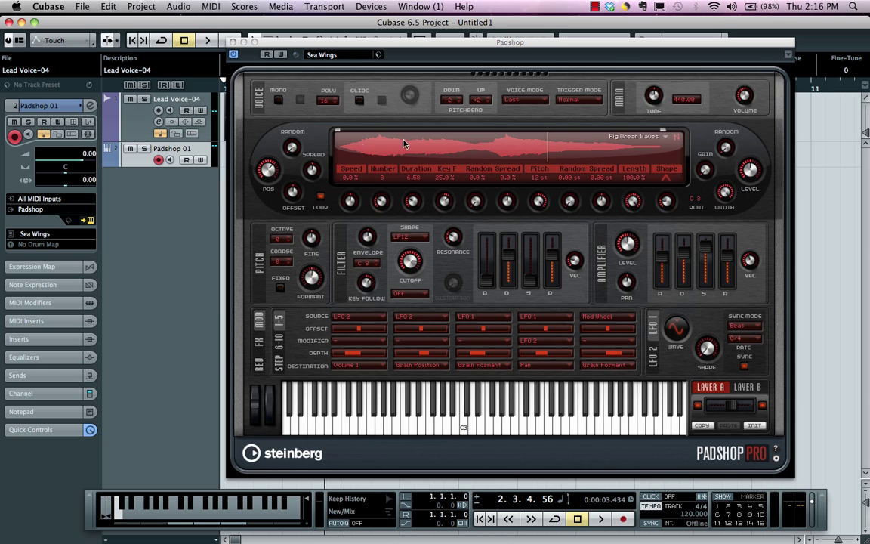
Step: Look at Layer B's sound settings, return to Layer A and move the layer mix slider slightly
click(746, 388)
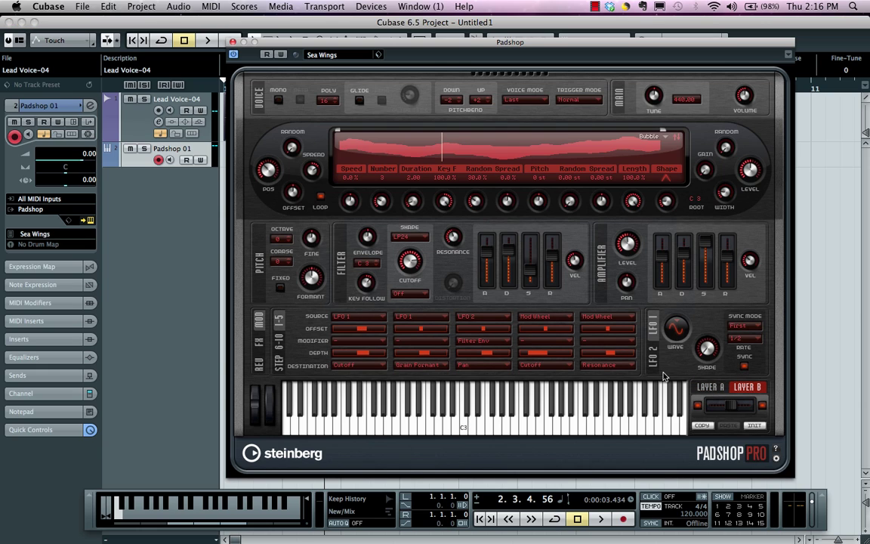
click(710, 388)
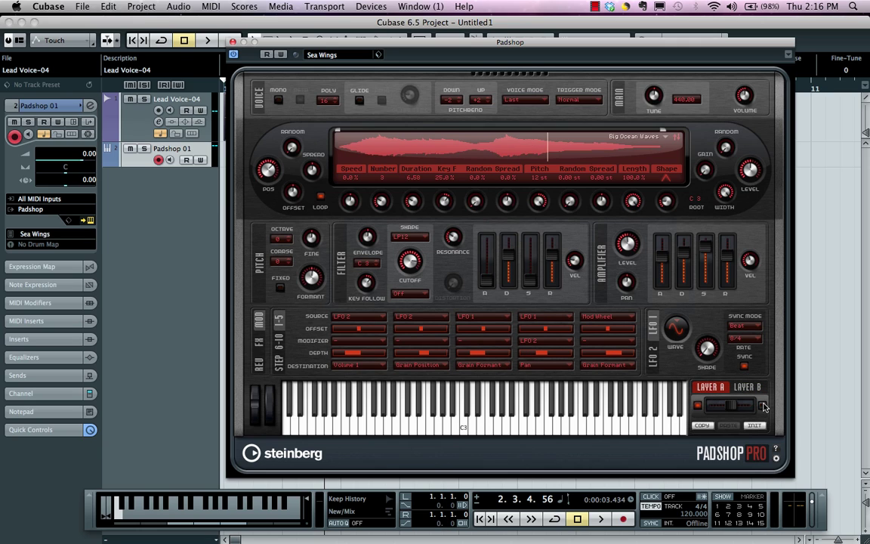
drag(717, 406, 723, 408)
mouse_move(405, 203)
mouse_move(644, 207)
Step: Examine the effects and reverb sections, switching the reverb on and back off
click(258, 343)
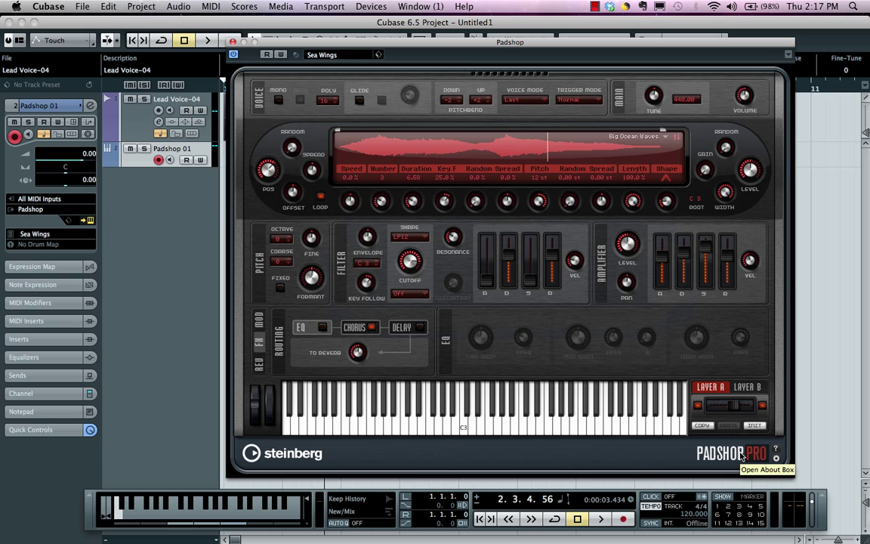
click(323, 327)
click(258, 365)
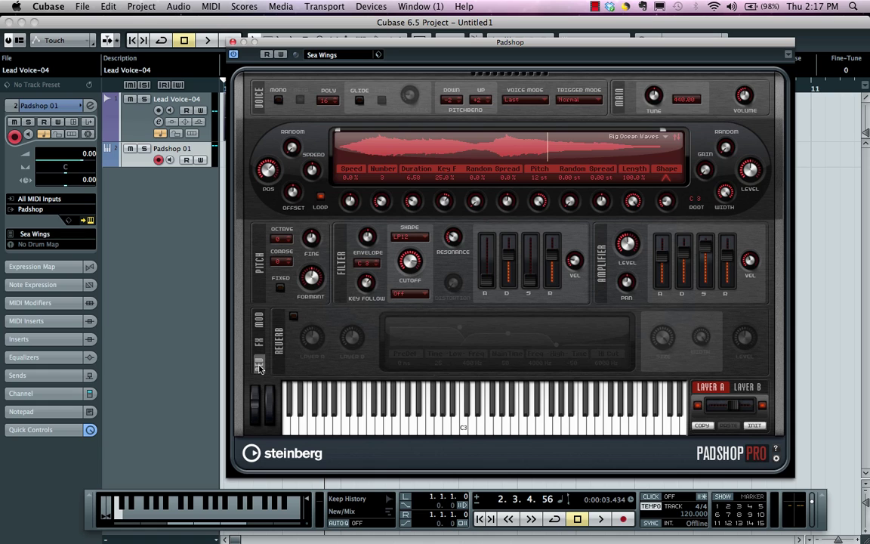
click(293, 317)
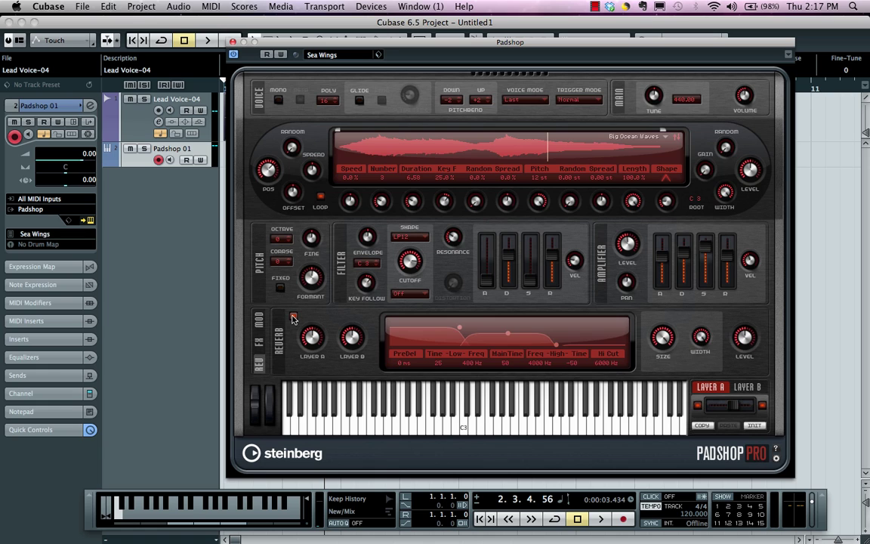
click(294, 317)
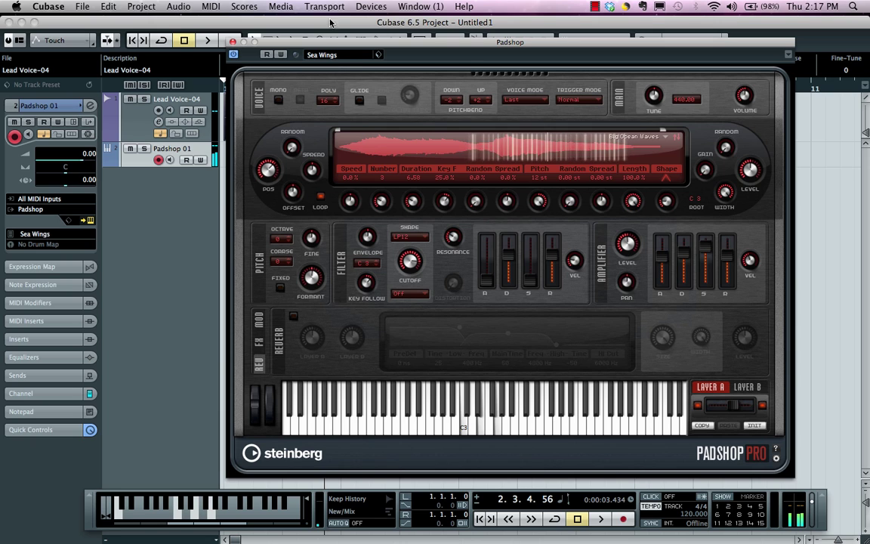
Step: Try the Semi-Somnolent preset and replace it with the Shades of Blue preset
click(334, 56)
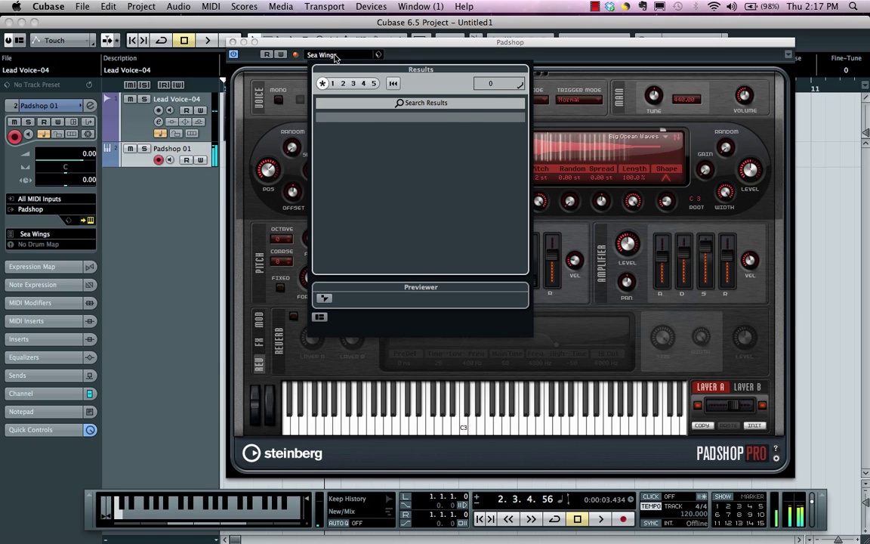
double_click(386, 229)
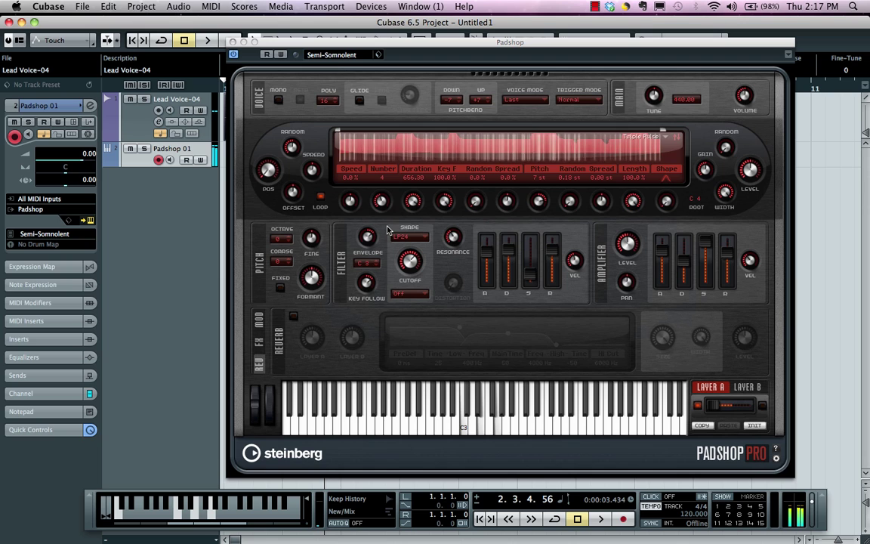
click(334, 56)
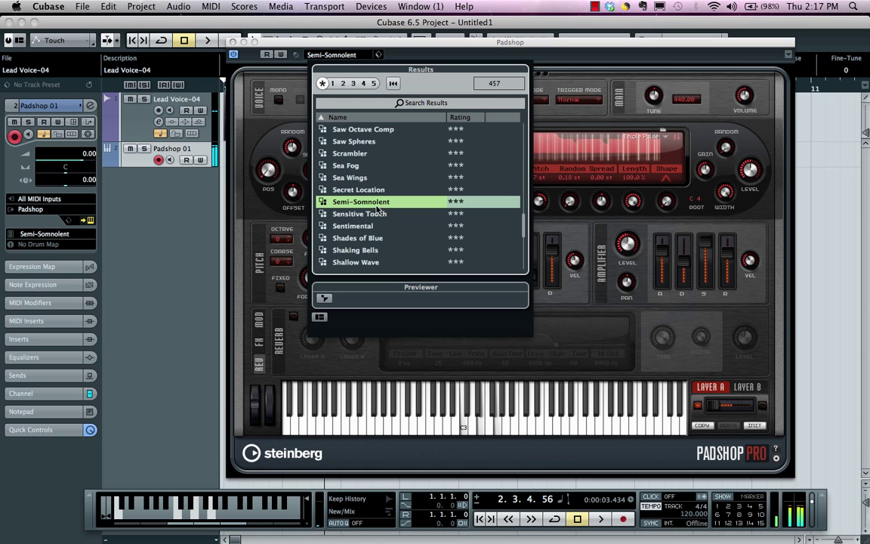
double_click(381, 238)
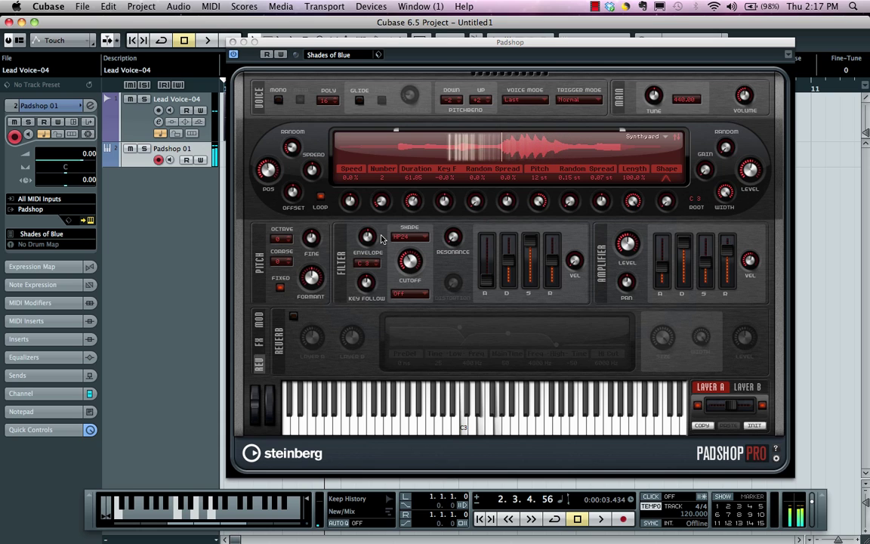
mouse_move(380, 237)
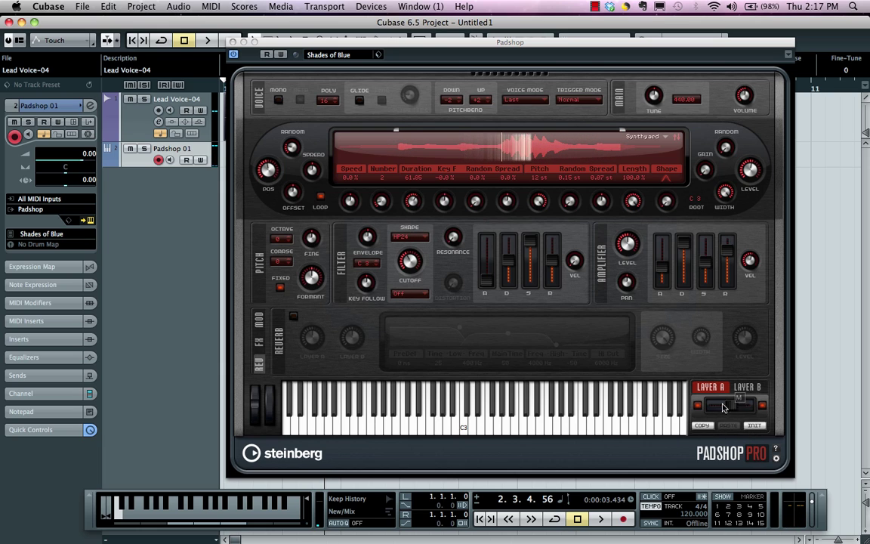
Step: Switch off Layer B and initialize Layer A to its default settings
click(763, 405)
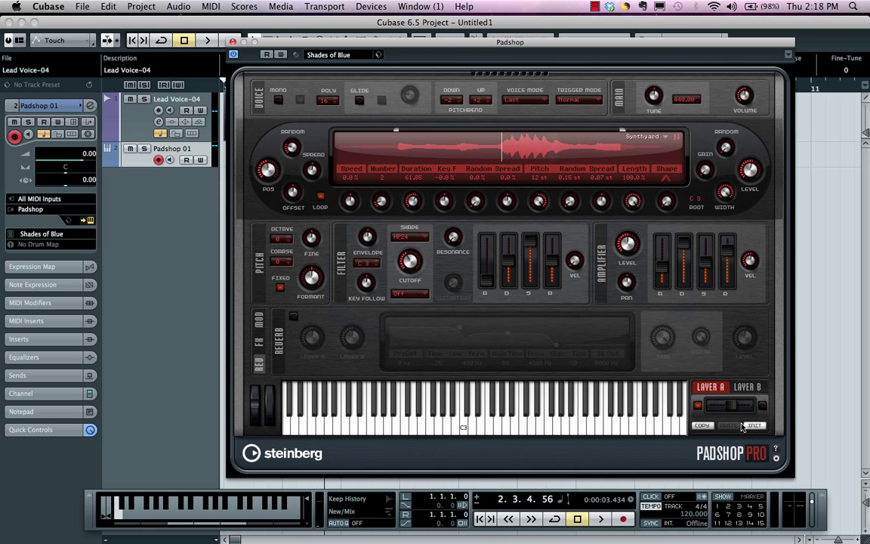
click(755, 426)
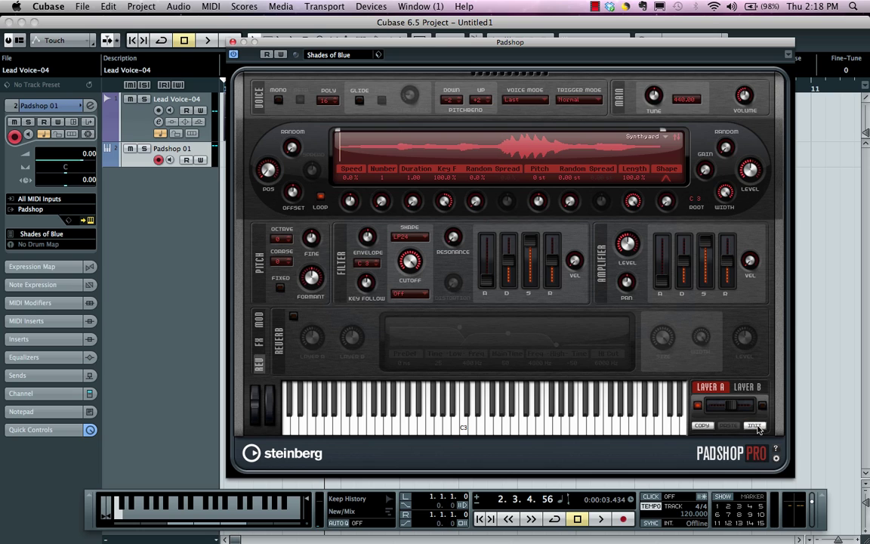
Step: Load the Blip Blop sample from the 01 Synths folder as Layer A's grain source
click(666, 139)
click(691, 184)
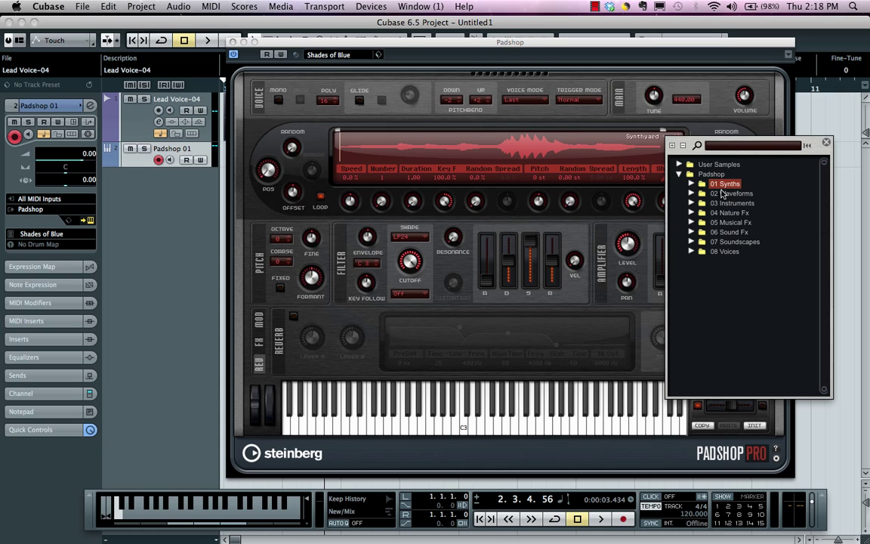
click(691, 184)
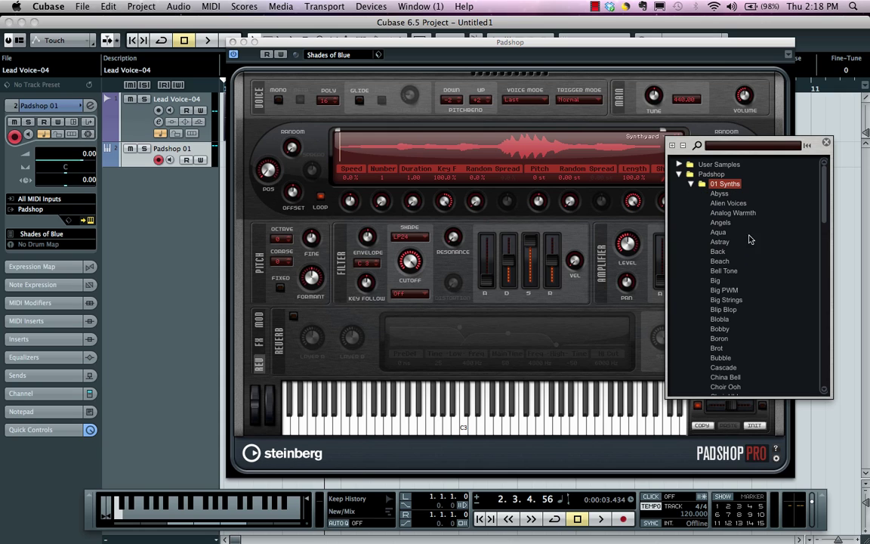
click(723, 309)
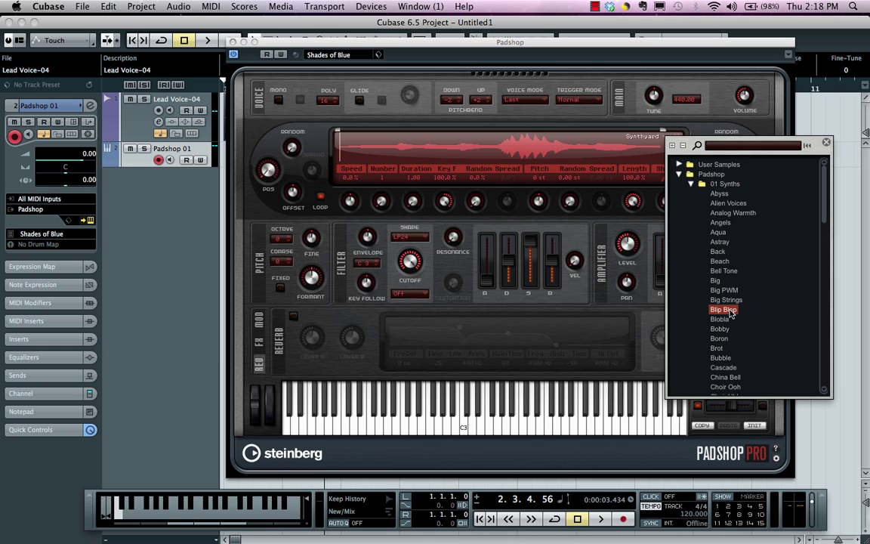
click(826, 143)
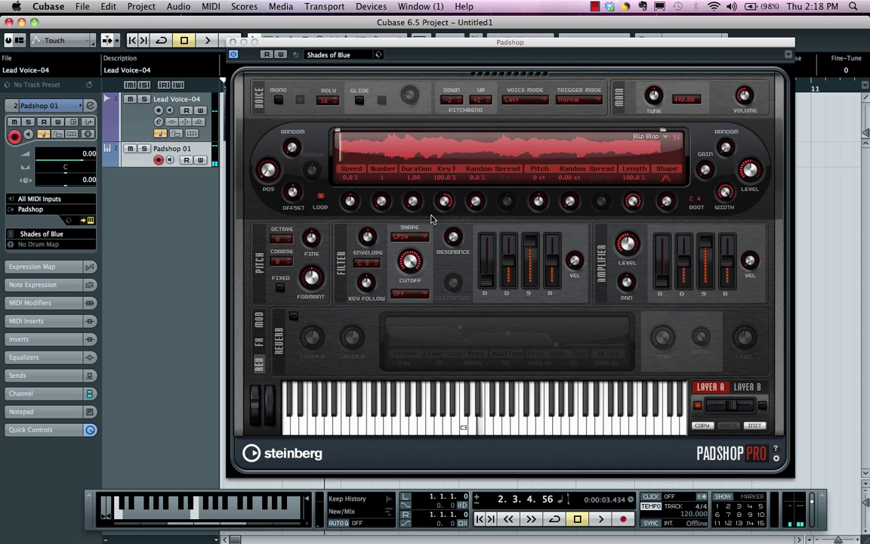
Step: Adjust the main volume and sweep the grain duration to 1000, down to 2.33 and back to 1000
drag(747, 96, 752, 83)
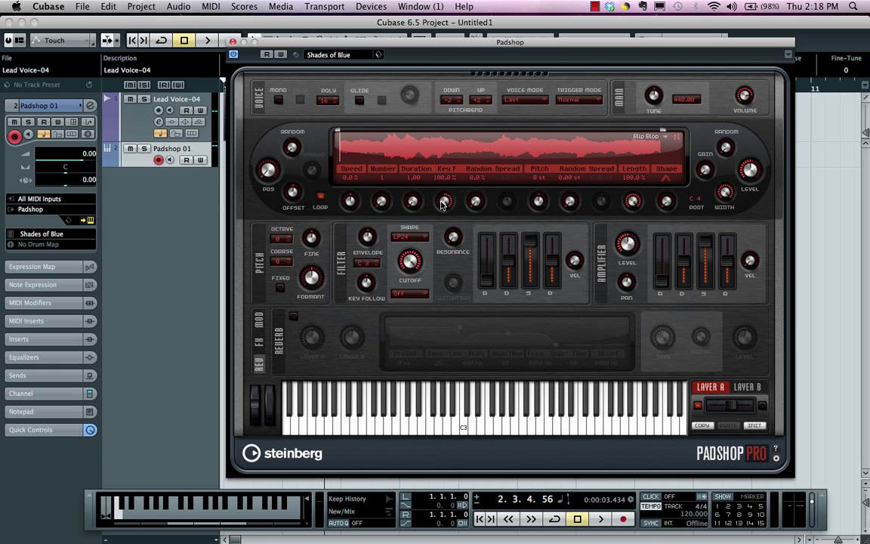
mouse_move(416, 205)
drag(413, 202, 408, 19)
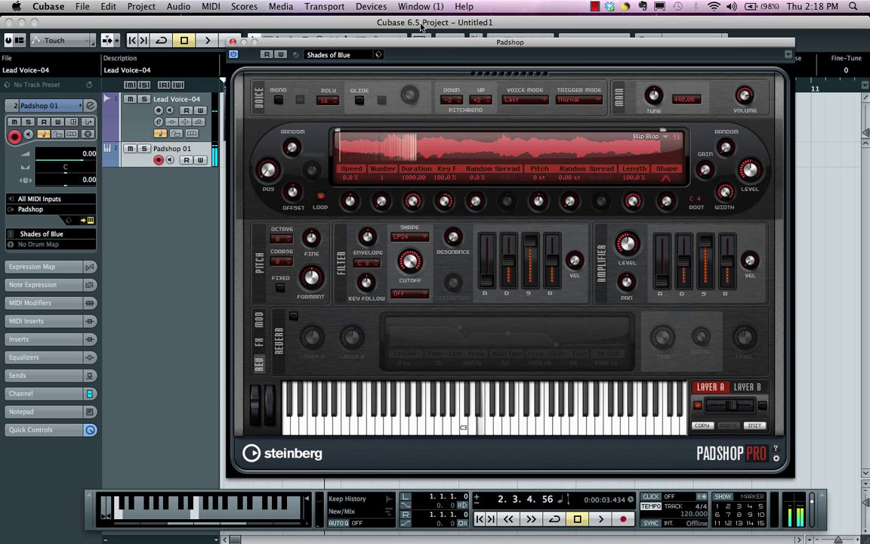
mouse_move(421, 183)
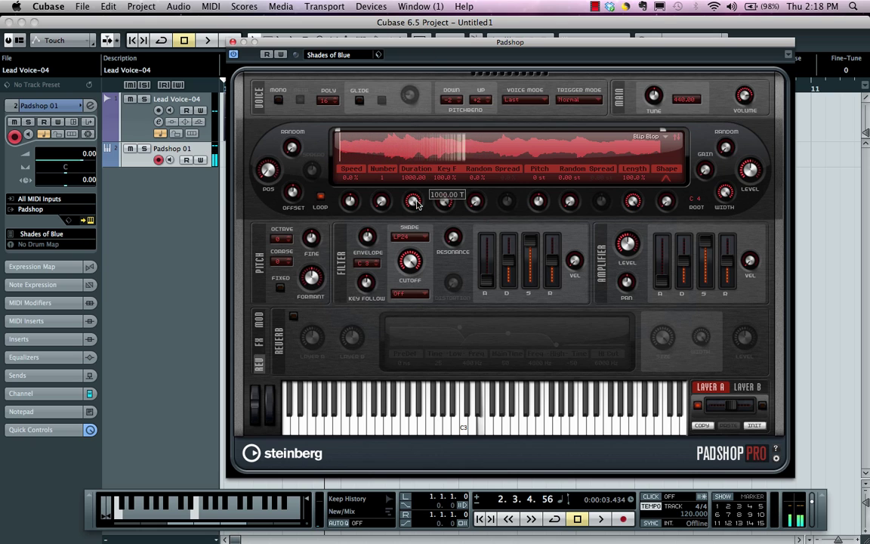
drag(413, 199, 411, 280)
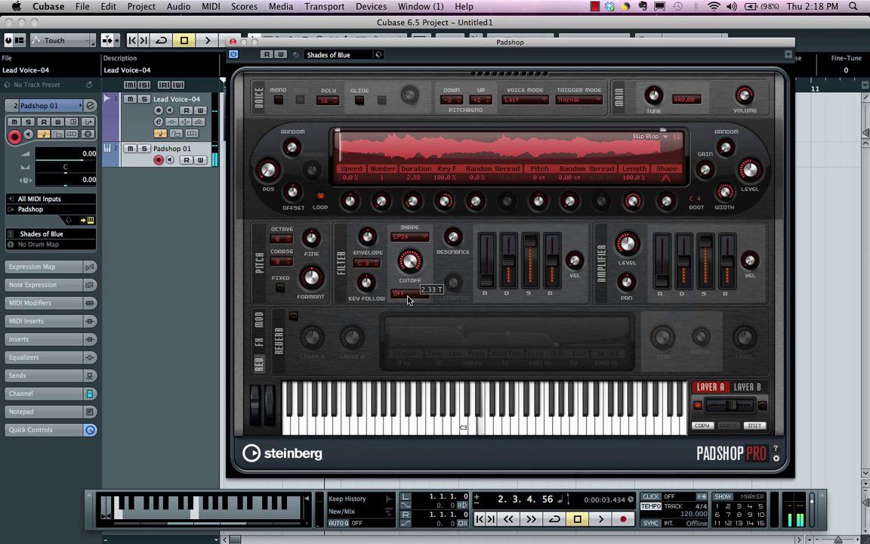
drag(406, 327, 398, 179)
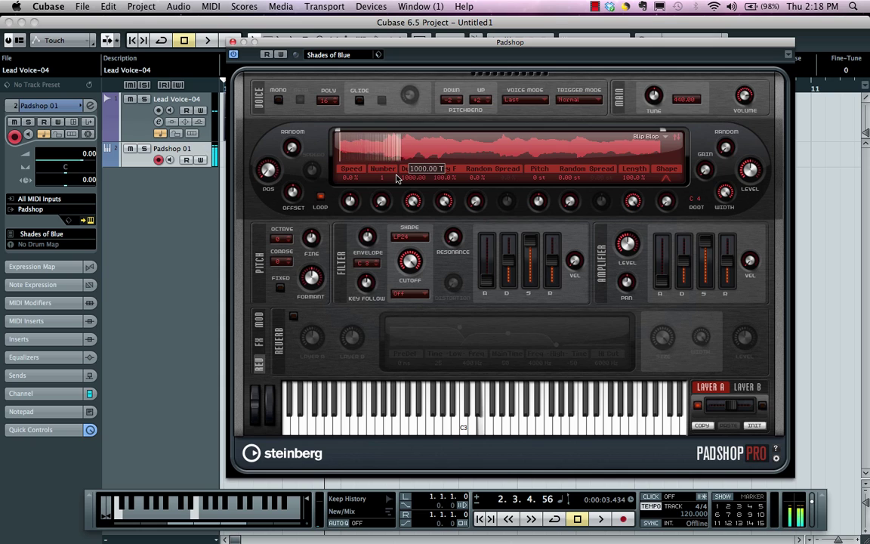
Step: Set the grain playback speed to -64 % and the grain duration to 77.23
drag(349, 202, 355, 172)
drag(413, 200, 414, 239)
drag(445, 193, 446, 198)
drag(351, 201, 348, 257)
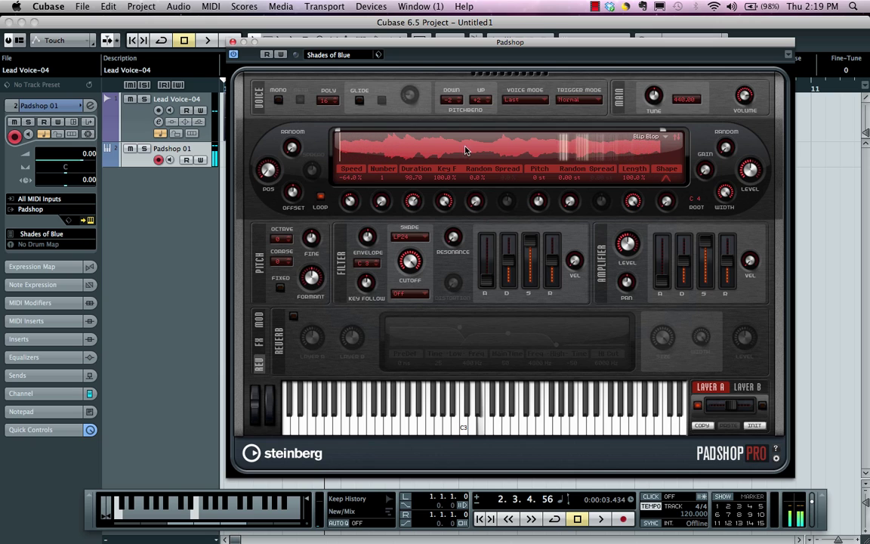
drag(413, 201, 415, 217)
Step: Narrow the sample's playback range around its middle part and set the number of grains to 4
mouse_move(267, 176)
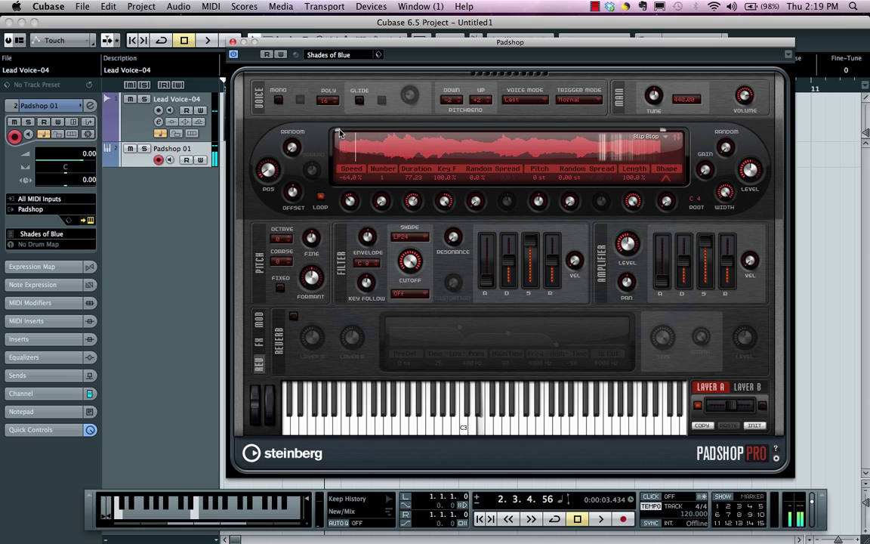
drag(356, 135, 376, 135)
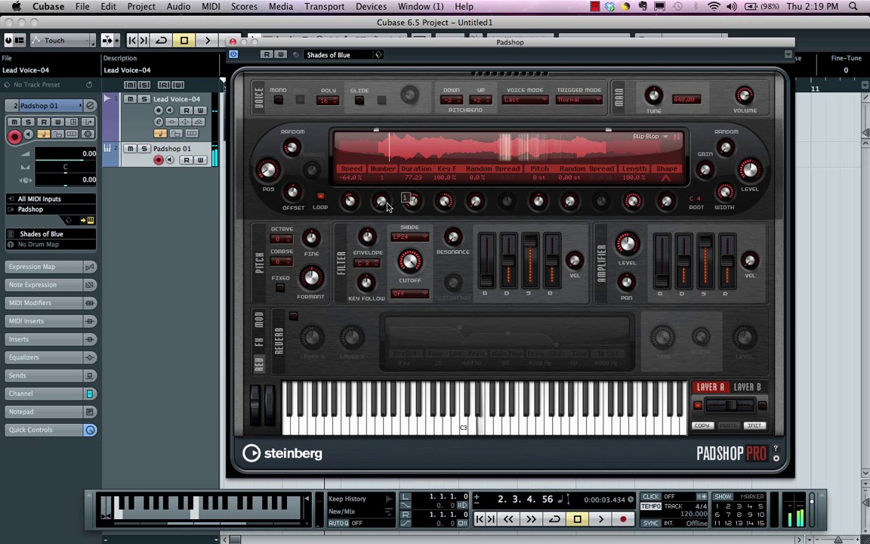
drag(383, 205, 386, 163)
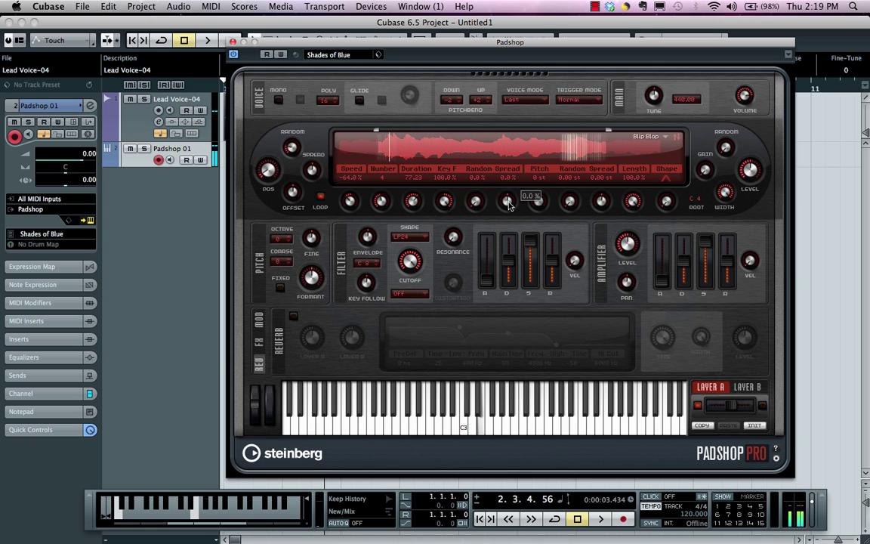
Step: Set the duration spread to 38 %, the duration random to 29.5 % and the speed to -14 %
drag(508, 202, 478, 186)
drag(481, 173, 483, 169)
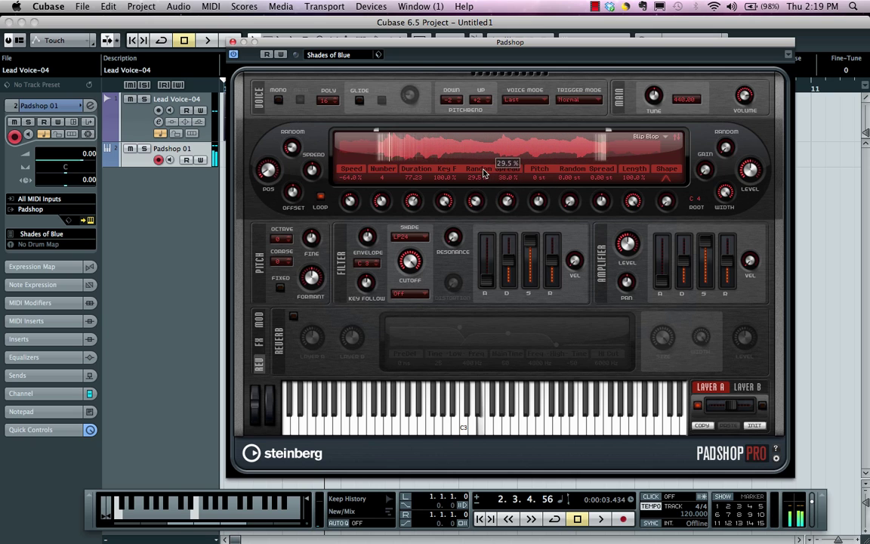
drag(350, 203, 355, 193)
scroll(355, 195, up, 7)
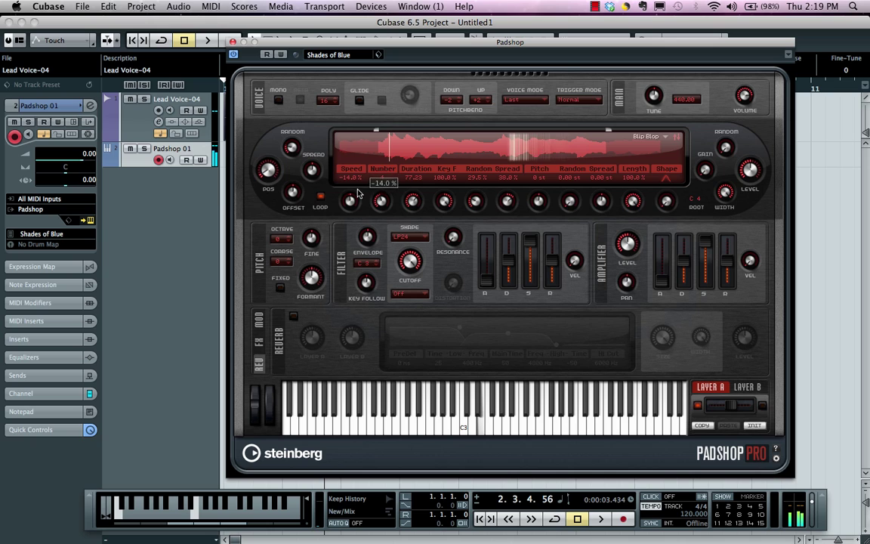
Step: Set the grain pitch to 3 st, with 1.50 st random and 4.80 st spread
scroll(601, 201, up, 2)
scroll(601, 201, up, 10)
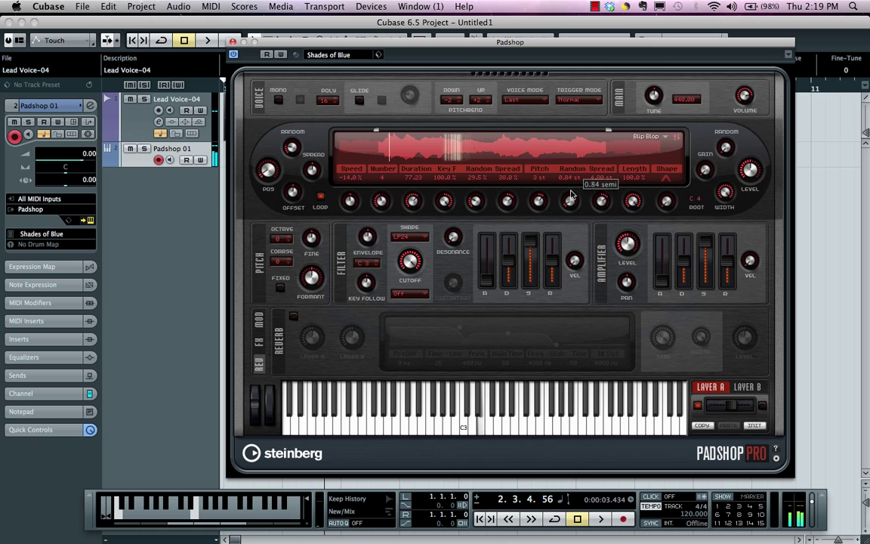
scroll(574, 199, up, 4)
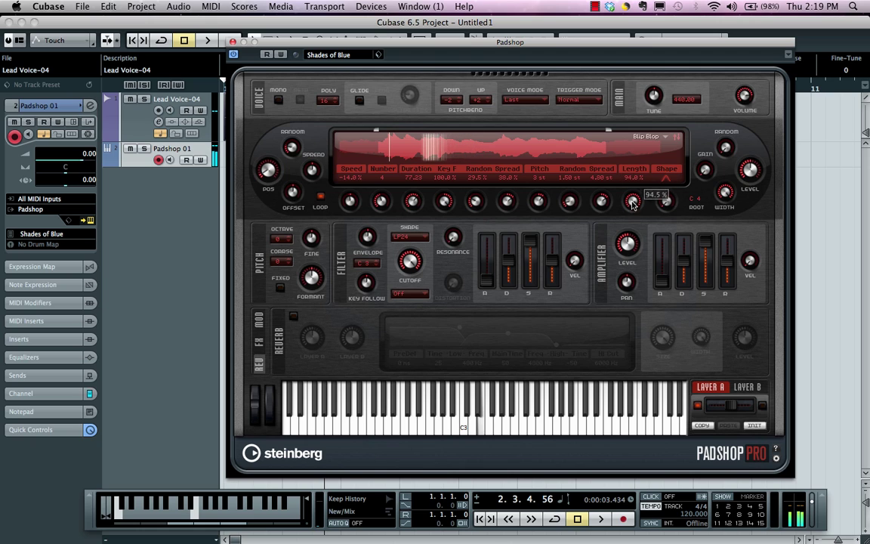
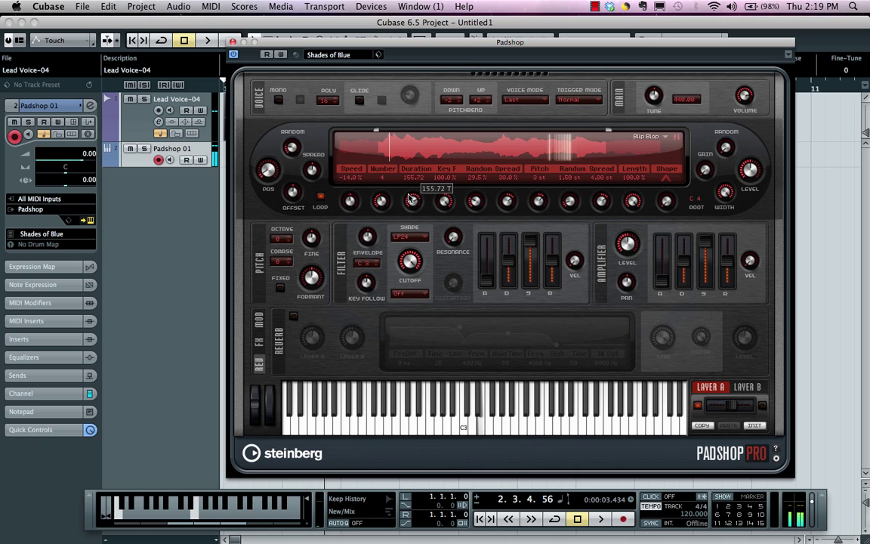
Step: Set the grain duration to 31.07 and the playback speed to -4 %
drag(411, 198, 411, 195)
drag(349, 203, 348, 196)
drag(410, 198, 407, 236)
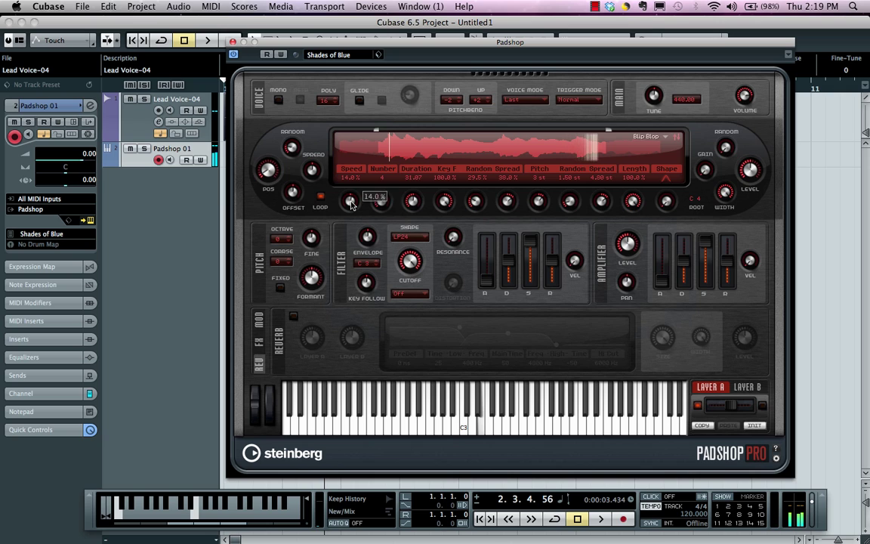
mouse_move(420, 263)
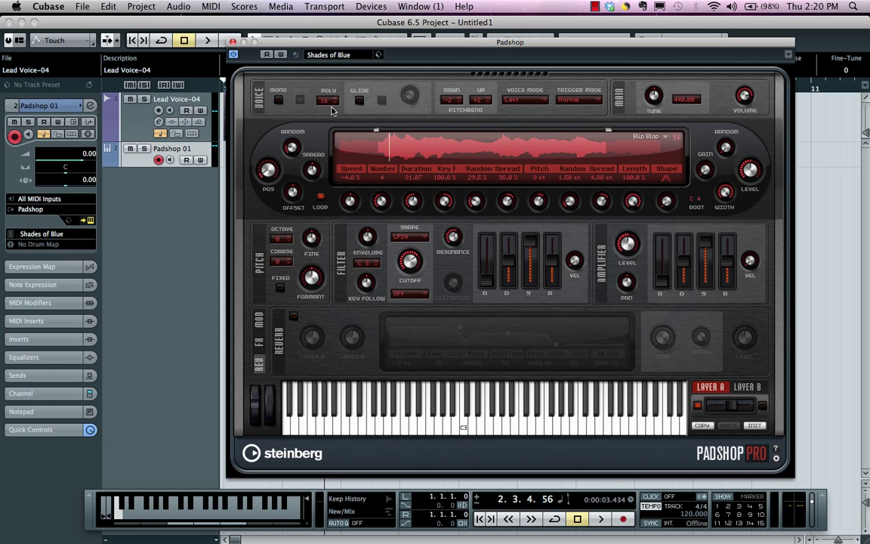
Step: Move the Padshop window aside to uncover the Lead Voice-04 clip and initialize Layer A again
drag(278, 43, 342, 54)
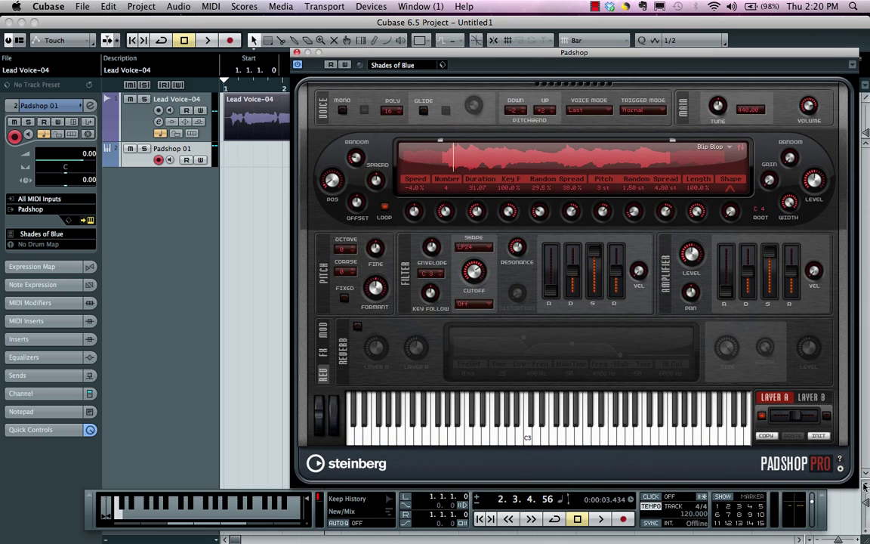
click(819, 436)
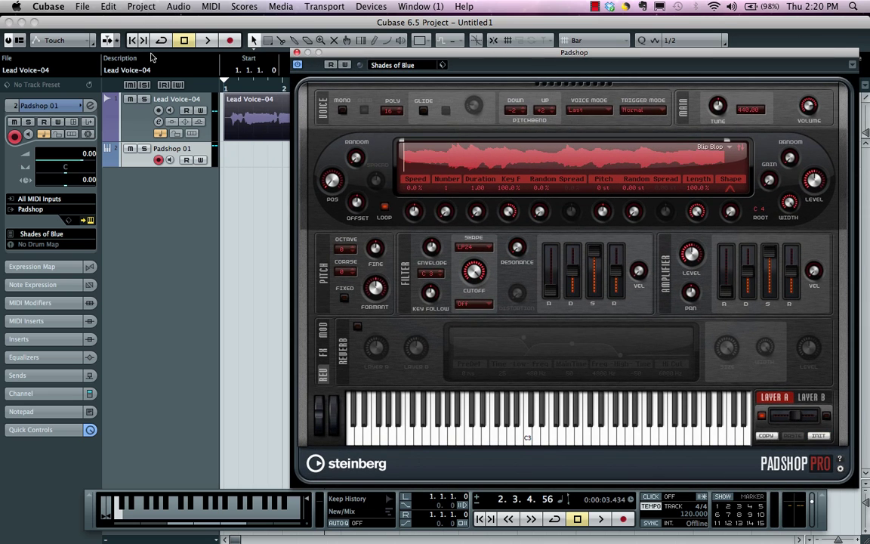
Step: Play the project from its start and load the Lead Voice-04 clip as Padshop's Layer A sample
click(243, 90)
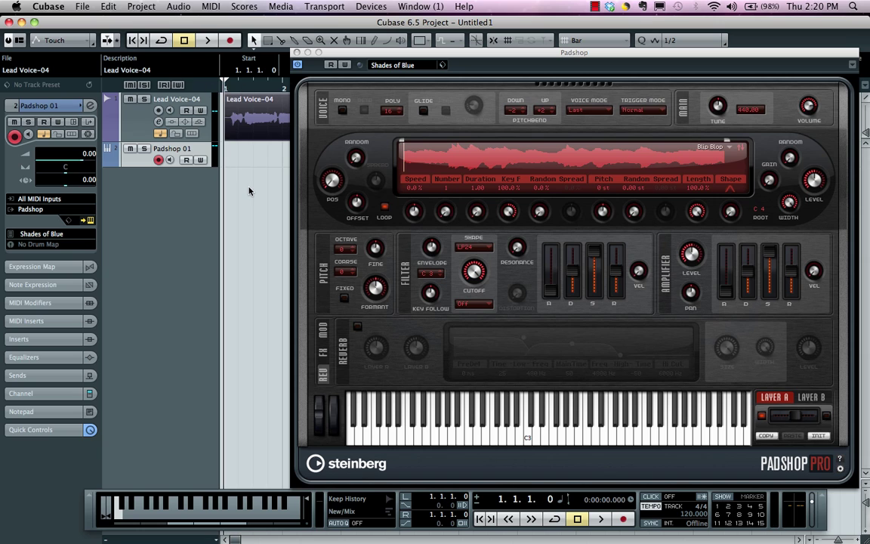
key(space)
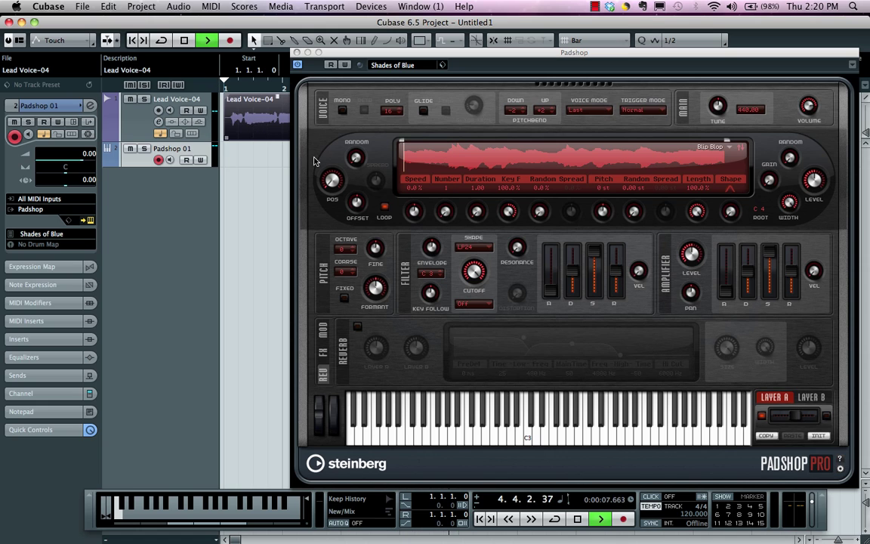
drag(316, 161, 458, 160)
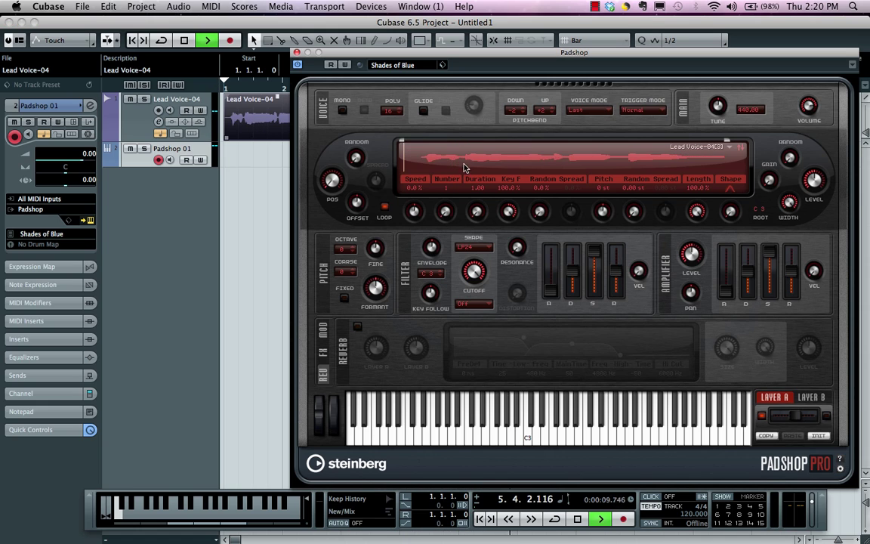
Step: Try a grain duration of 1000, settle on 41.11, and set the grain position to 7 %
drag(477, 212, 479, 97)
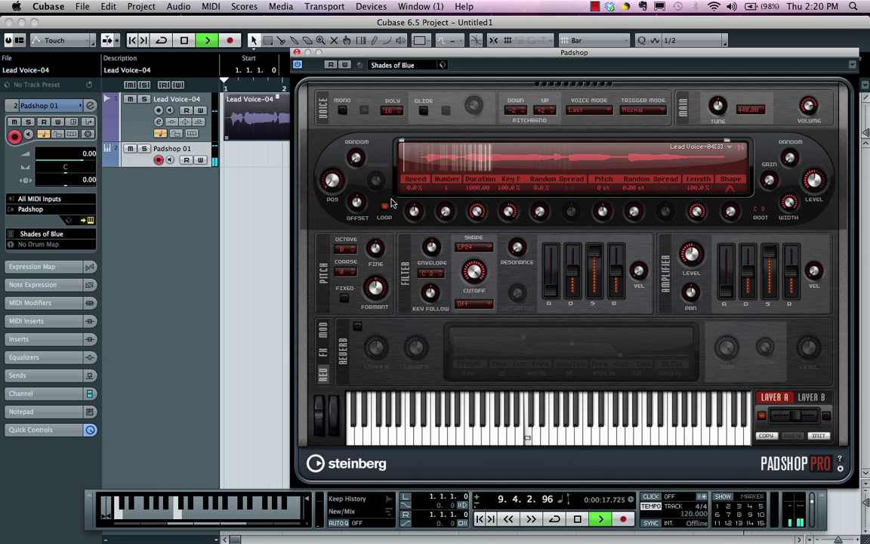
mouse_move(475, 211)
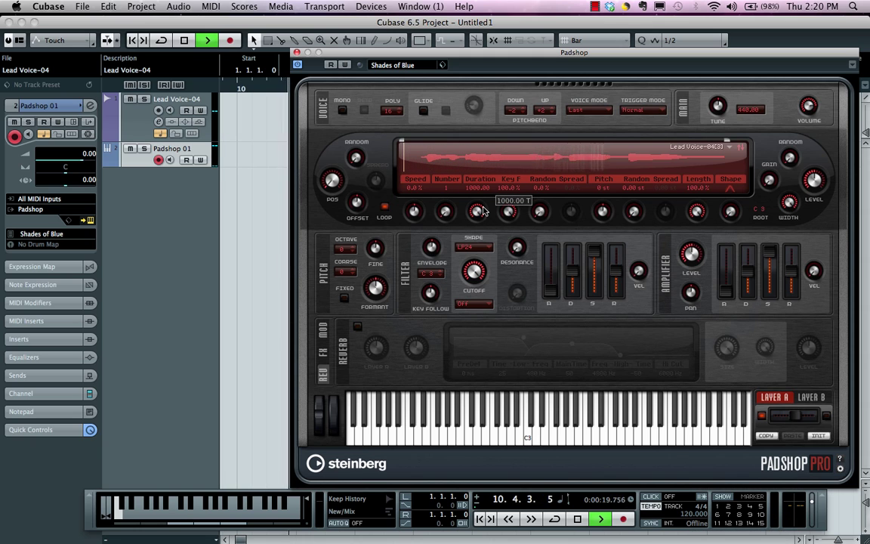
drag(477, 214, 470, 263)
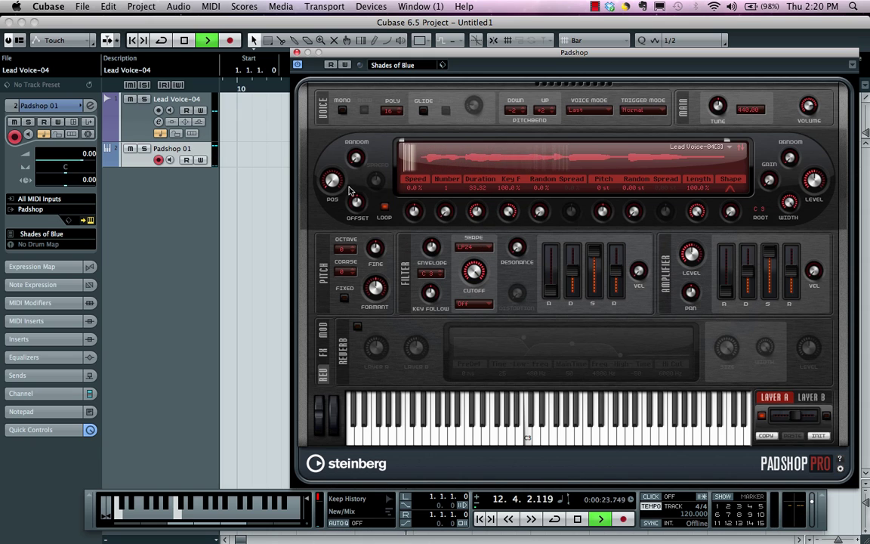
mouse_move(337, 185)
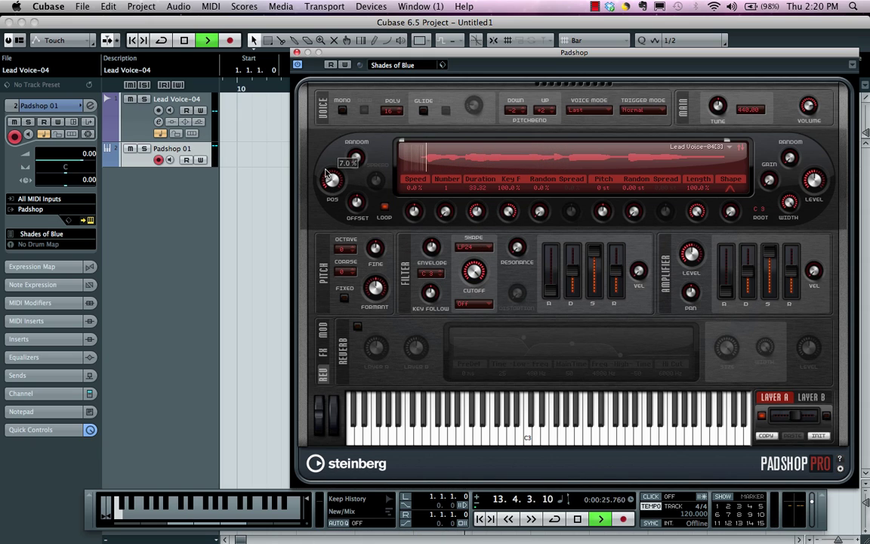
mouse_move(360, 206)
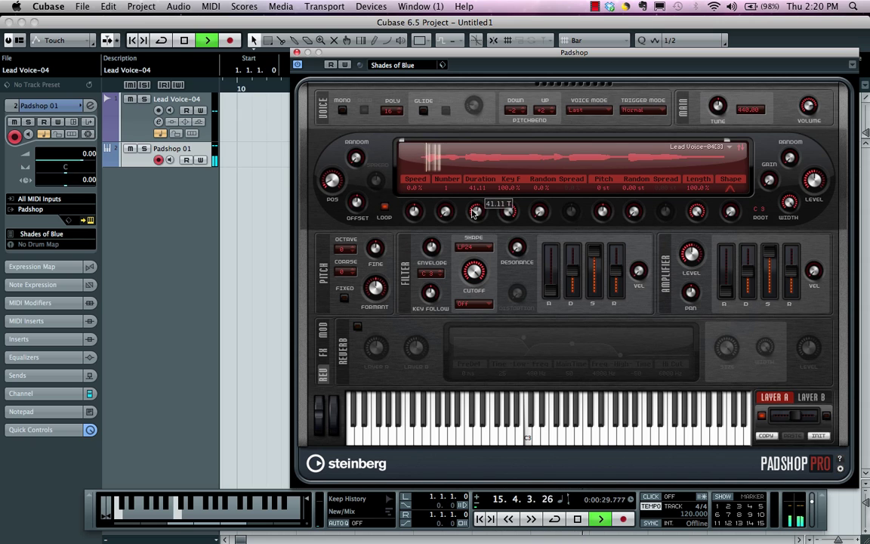
Step: Set the playback speed to 112 % and the grain pitch to 3 st with 3.36 st random
drag(410, 200, 416, 184)
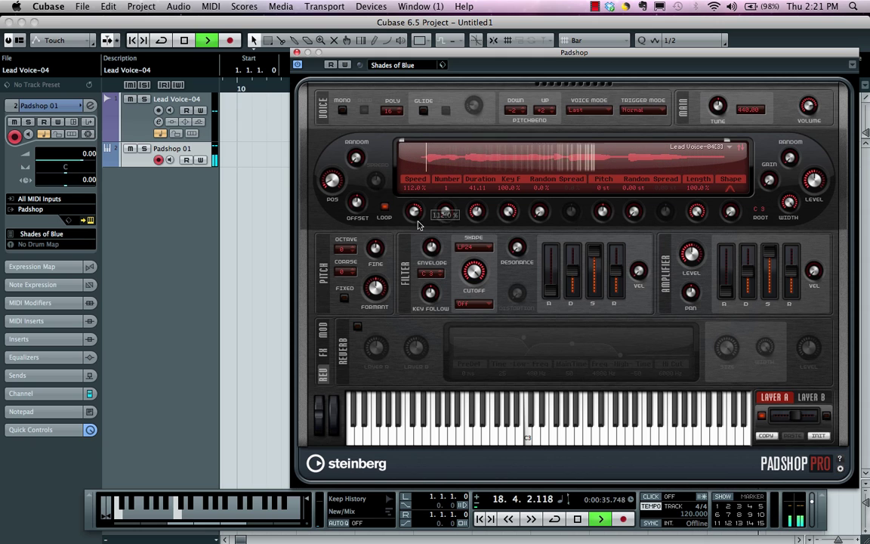
mouse_move(495, 219)
drag(602, 212, 633, 171)
mouse_move(633, 211)
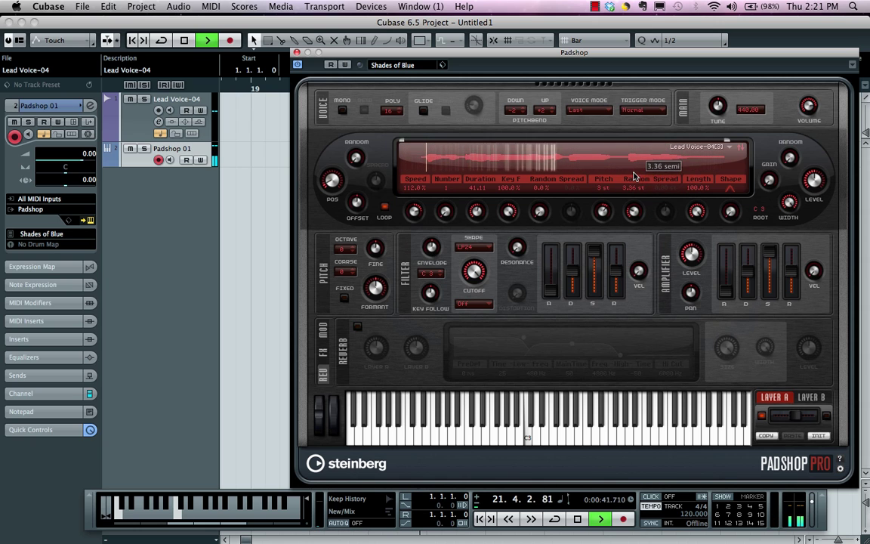
Step: Set the number of grains to 5, the grain pitch to 6 st and the speed to 156 %
drag(445, 210, 449, 161)
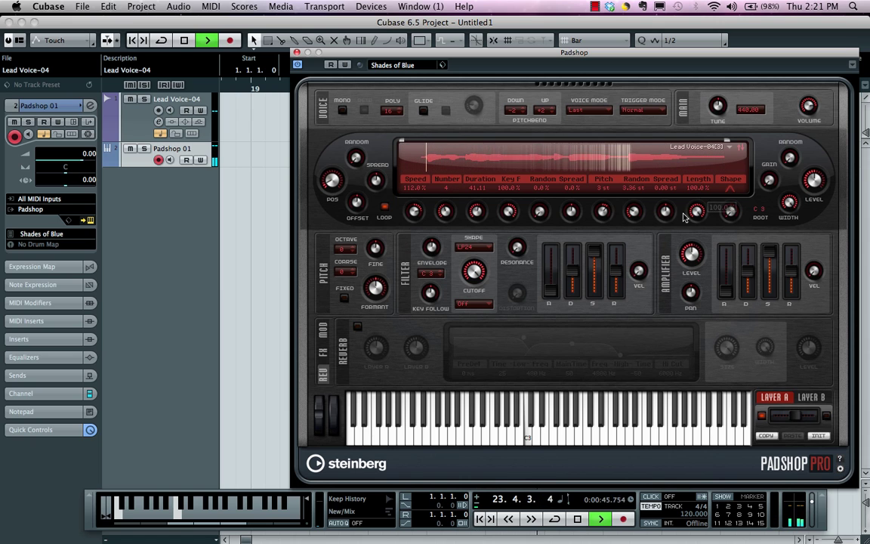
drag(603, 212, 601, 196)
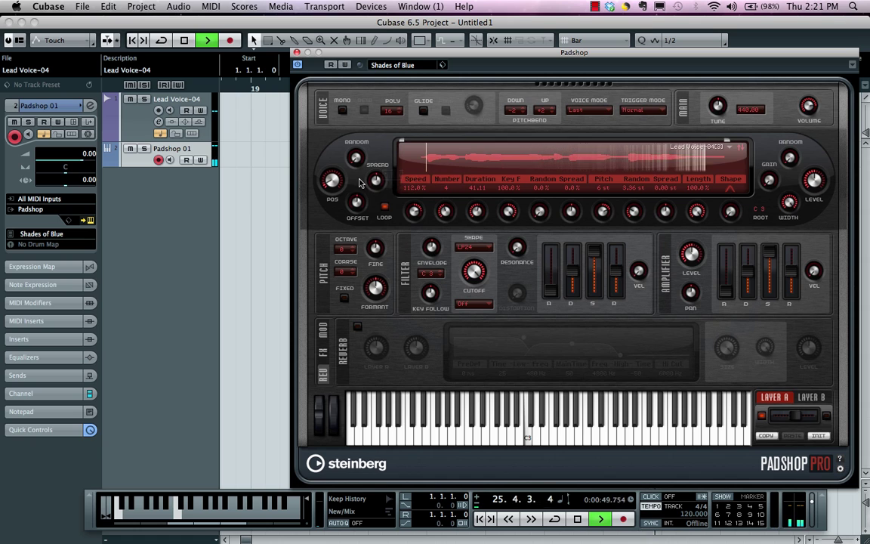
mouse_move(482, 220)
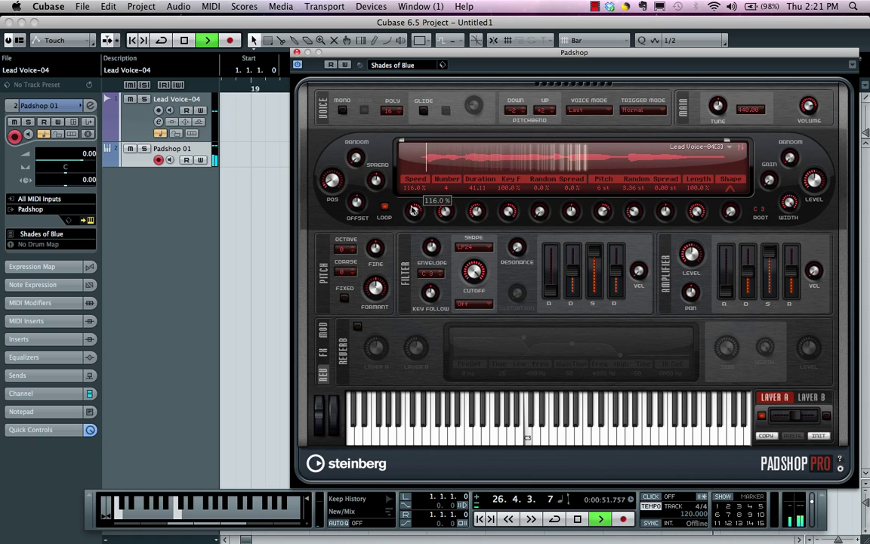
mouse_move(455, 214)
drag(448, 212, 448, 195)
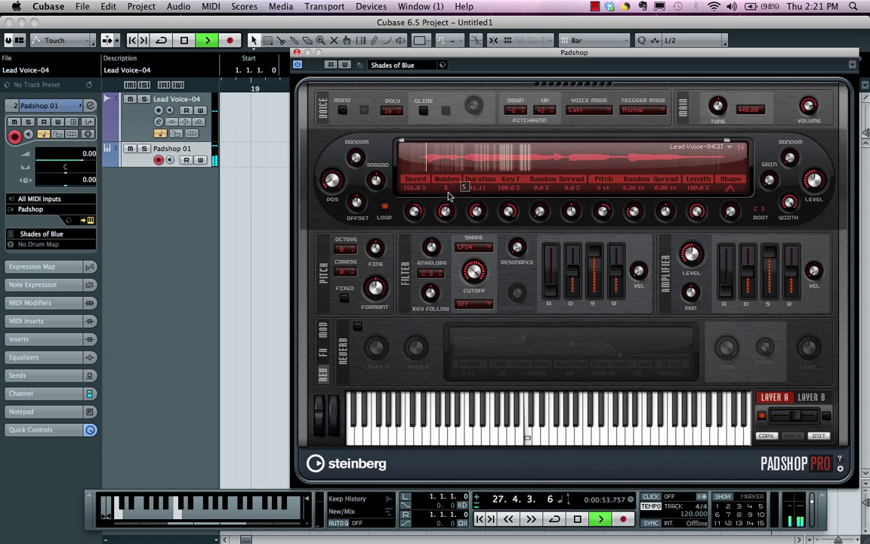
Step: Set the duration random to 10 %, the duration spread to 46 % and the pitch spread to -4.80 st
mouse_move(543, 215)
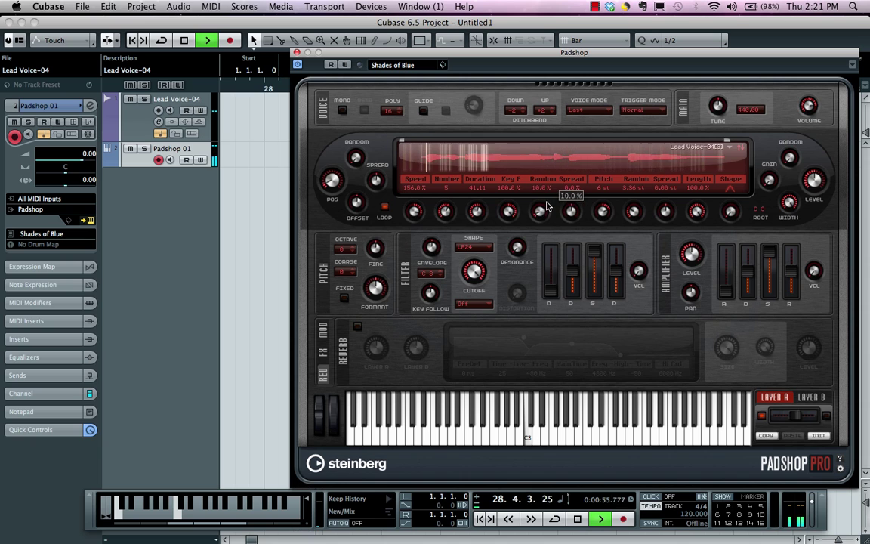
drag(558, 218, 575, 194)
mouse_move(663, 202)
drag(663, 203, 663, 228)
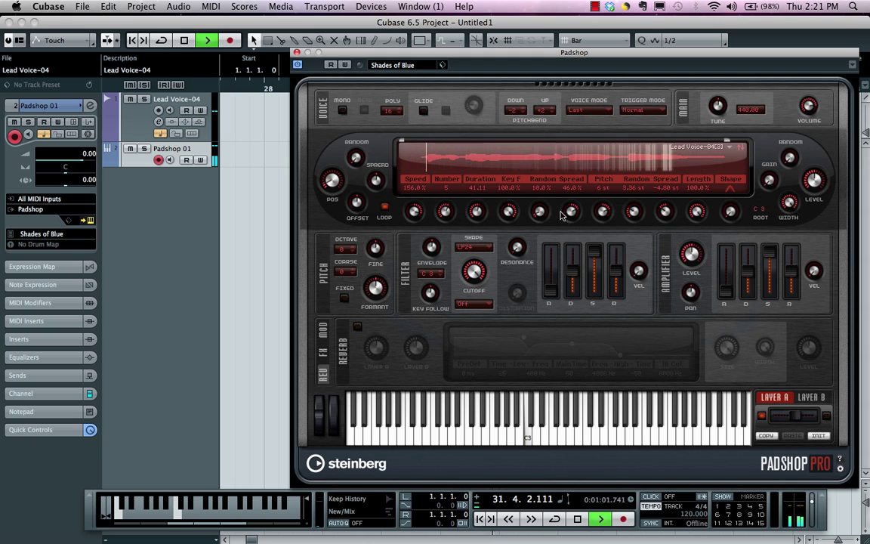
Step: Try a speed of -24 %, shorten the grain duration to 26.08 and set the speed to 62 %
drag(414, 212, 409, 256)
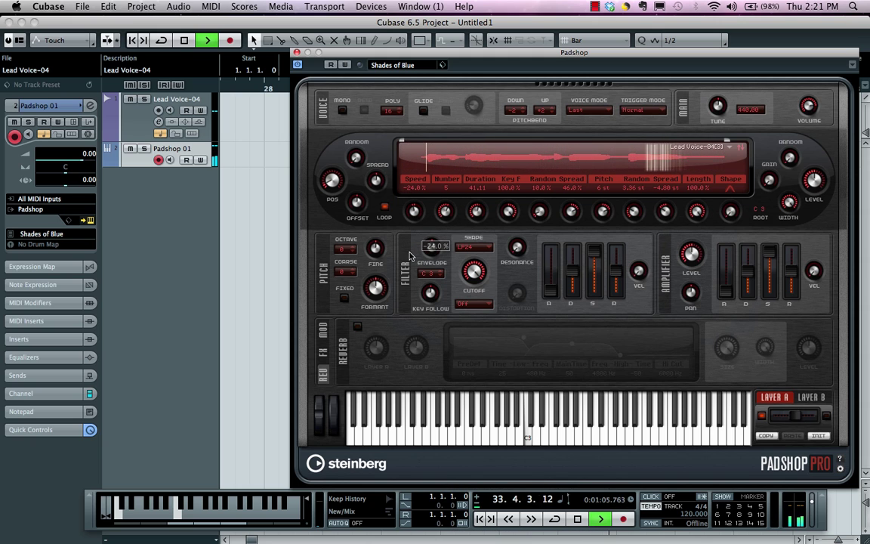
mouse_move(476, 214)
mouse_down()
mouse_move(479, 204)
mouse_move(479, 227)
mouse_up()
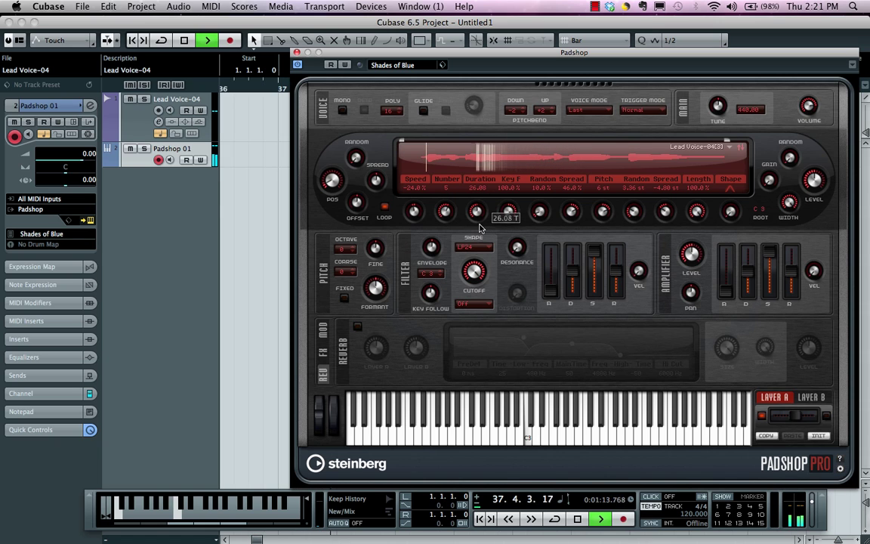
drag(413, 213, 418, 188)
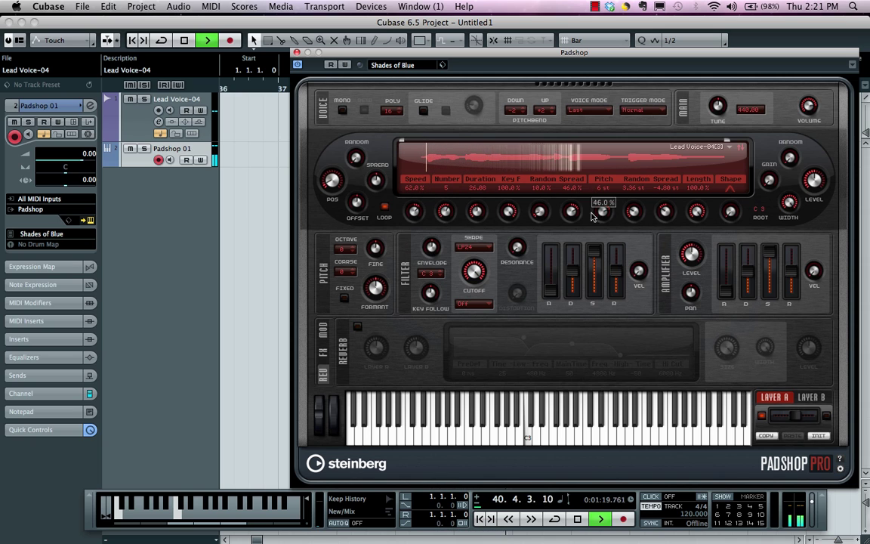
Step: Set the amplifier level to 7.4 dB and the duration random to 0 %
mouse_move(719, 108)
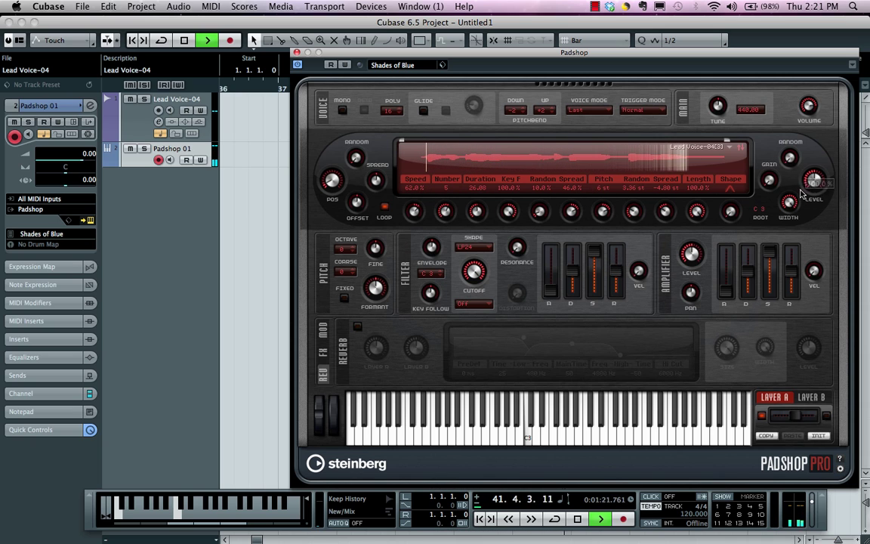
mouse_move(692, 252)
drag(693, 254, 701, 233)
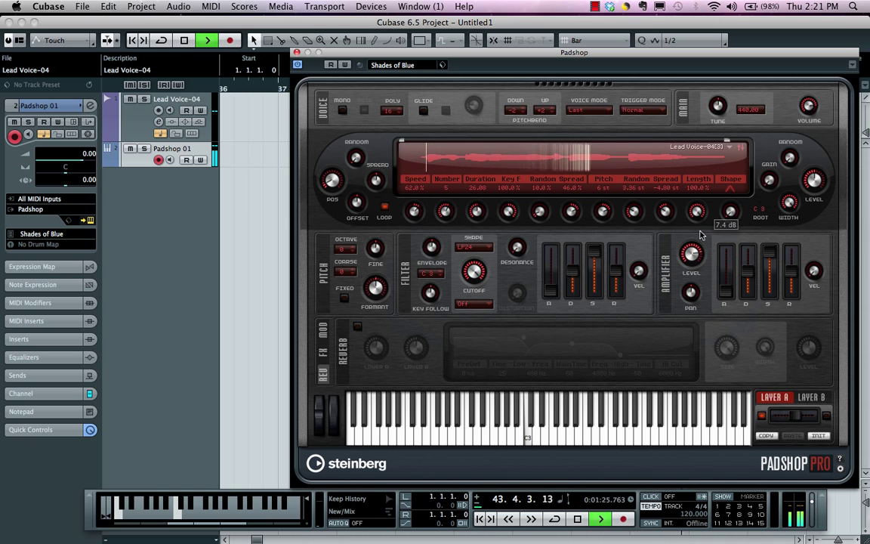
drag(542, 209, 535, 215)
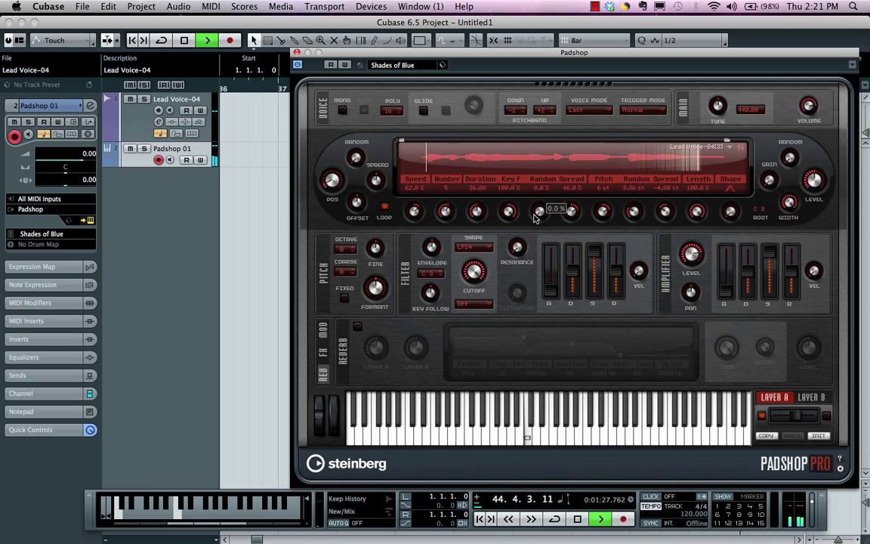
mouse_move(435, 228)
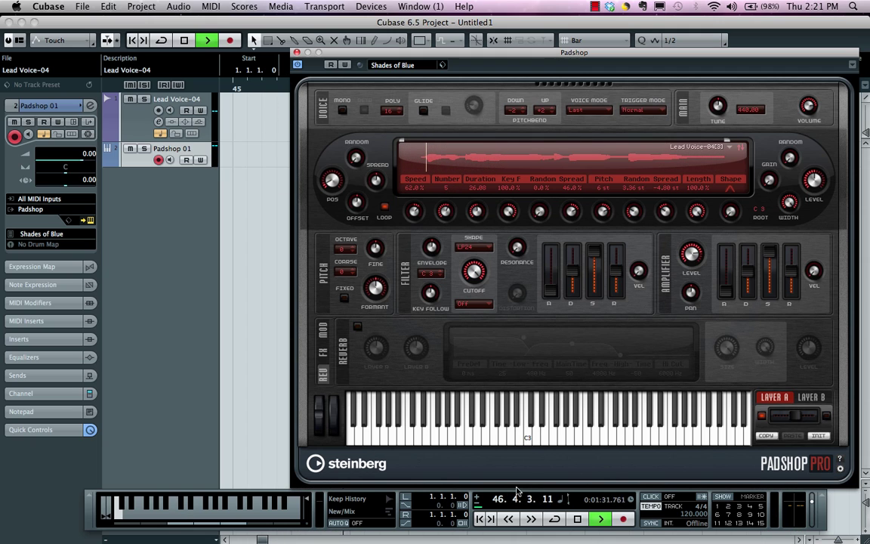
Step: Stop playback and return the project view and cursor to the start
click(585, 521)
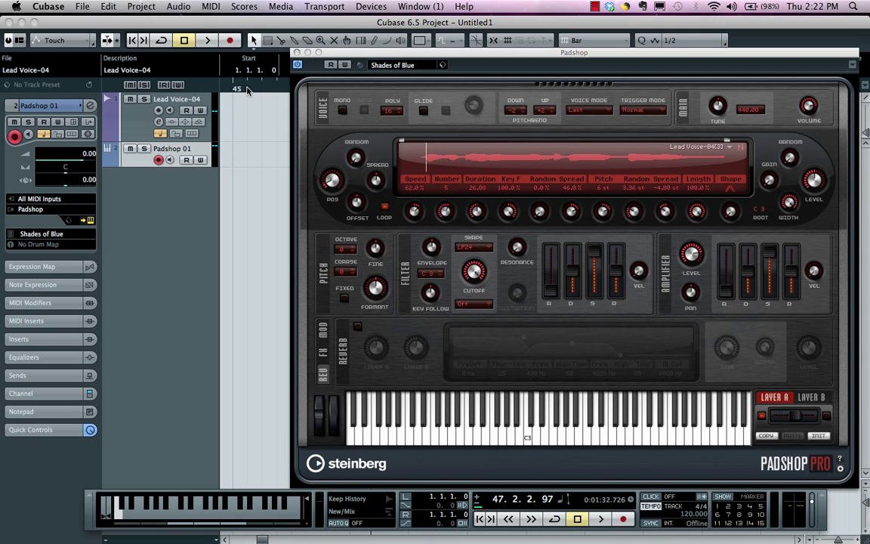
drag(247, 90, 75, 47)
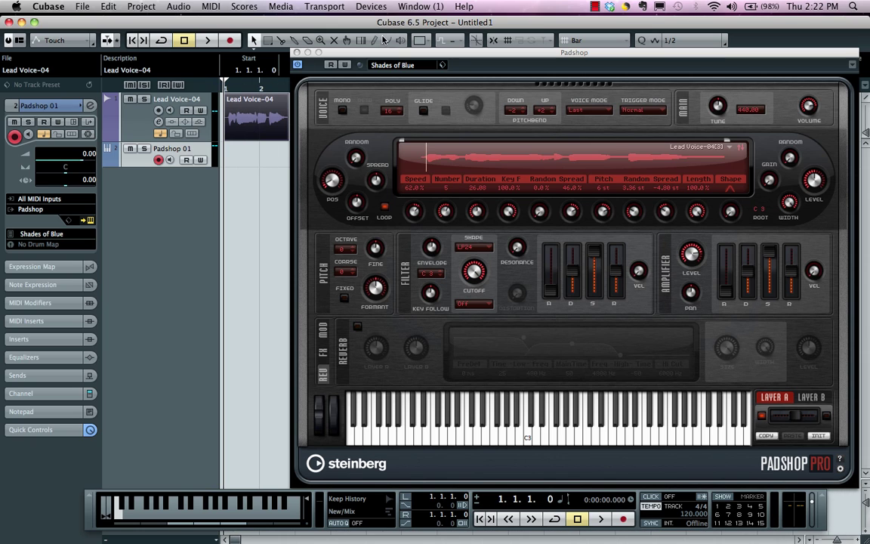
Step: Load the Soft Hills preset and replace its sample with the Lead Voice-04 clip
click(398, 66)
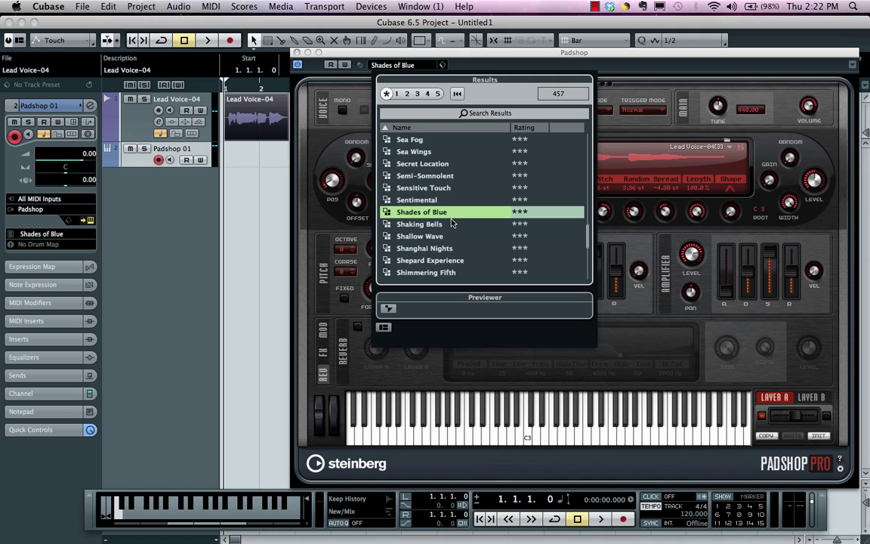
scroll(452, 225, down, 7)
click(426, 248)
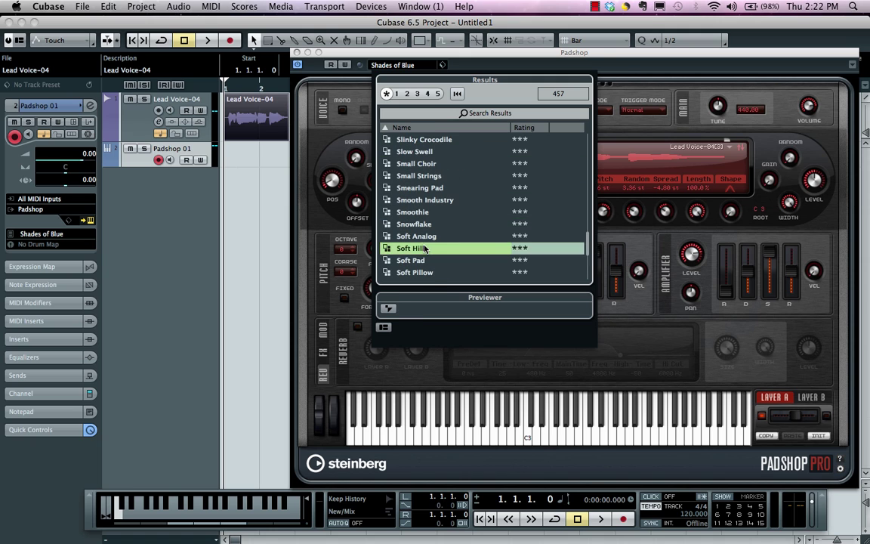
double_click(425, 248)
drag(260, 119, 468, 159)
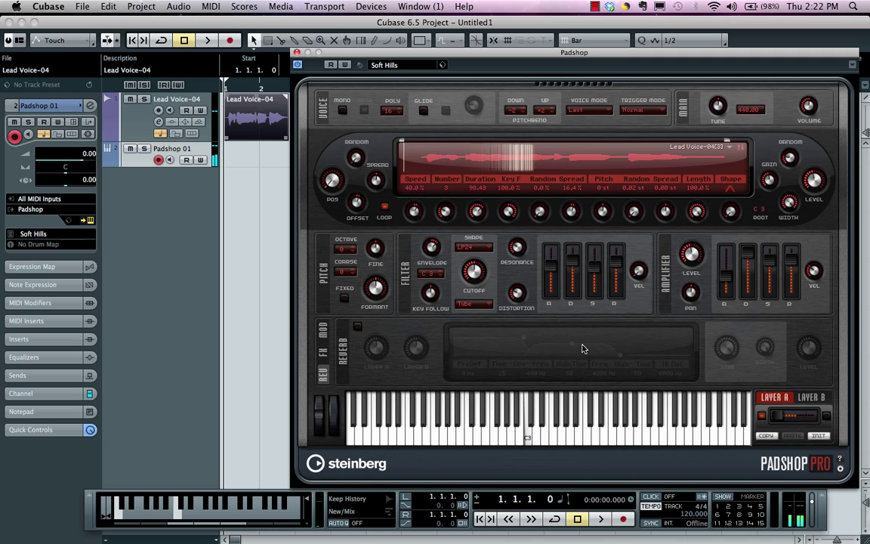
Step: Load the Soft Pillow preset and replace its sample with the Lead Voice-04 clip
click(408, 67)
double_click(443, 227)
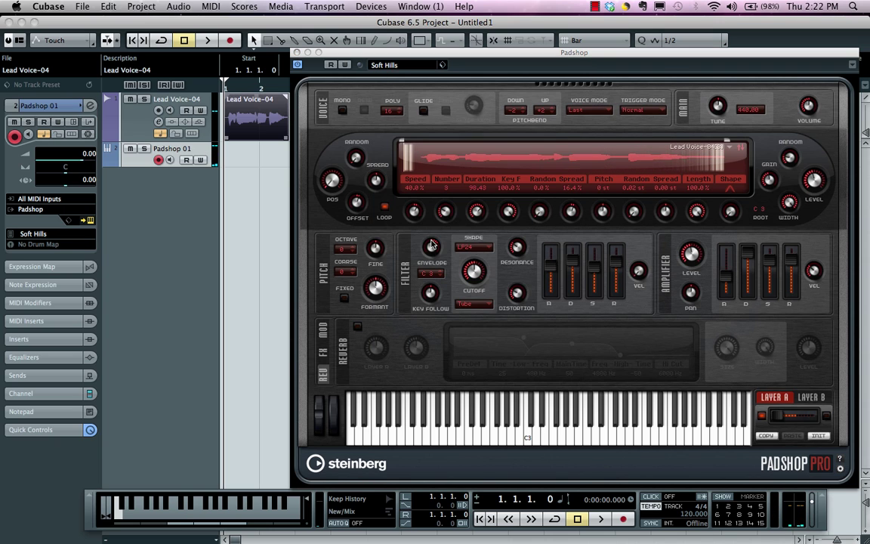
drag(369, 156, 496, 160)
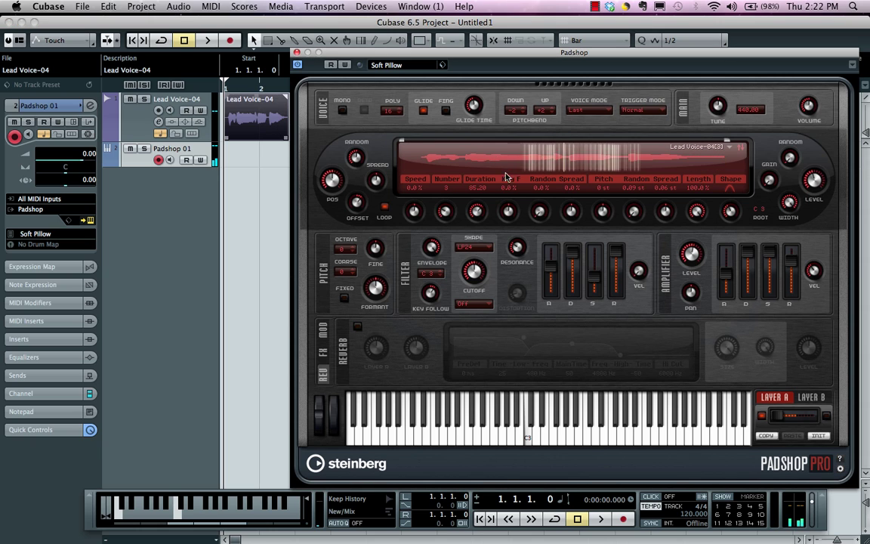
mouse_move(734, 213)
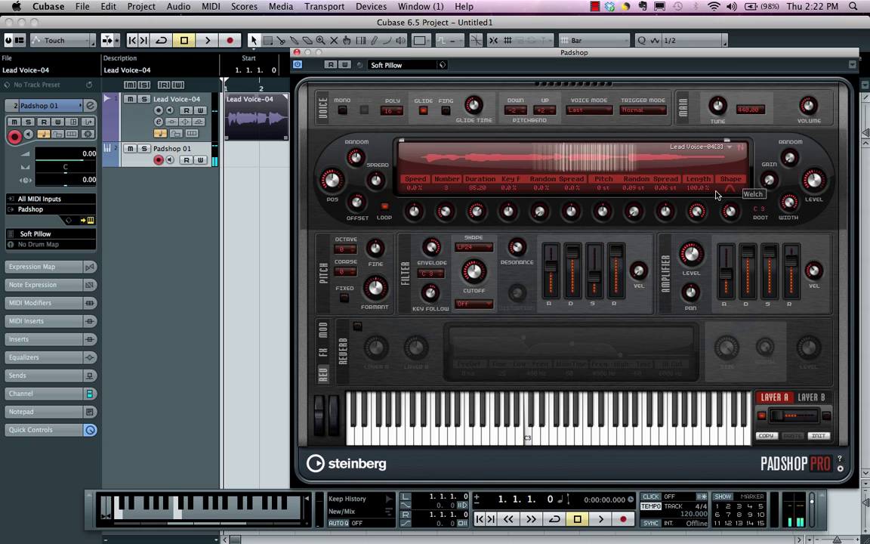
Step: Load the Space Patrol preset and replace its sample with the Lead Voice-04 clip
click(386, 68)
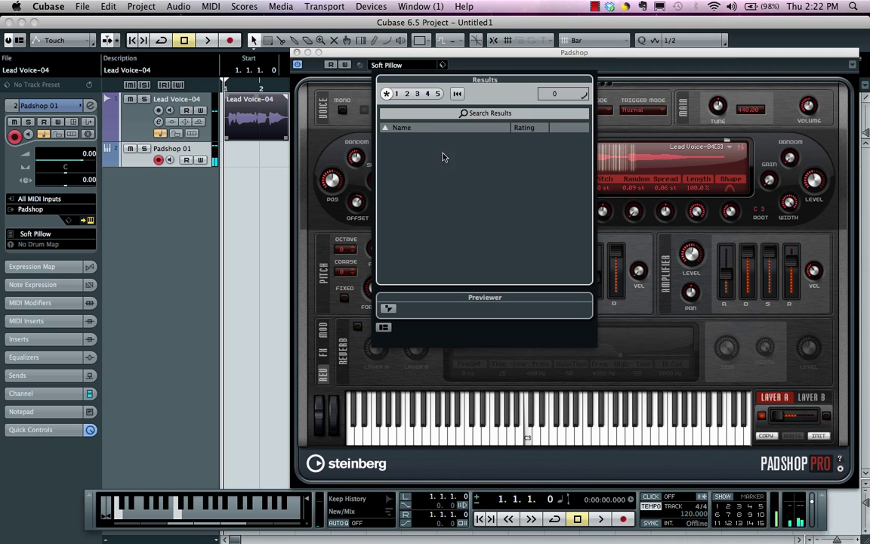
double_click(423, 261)
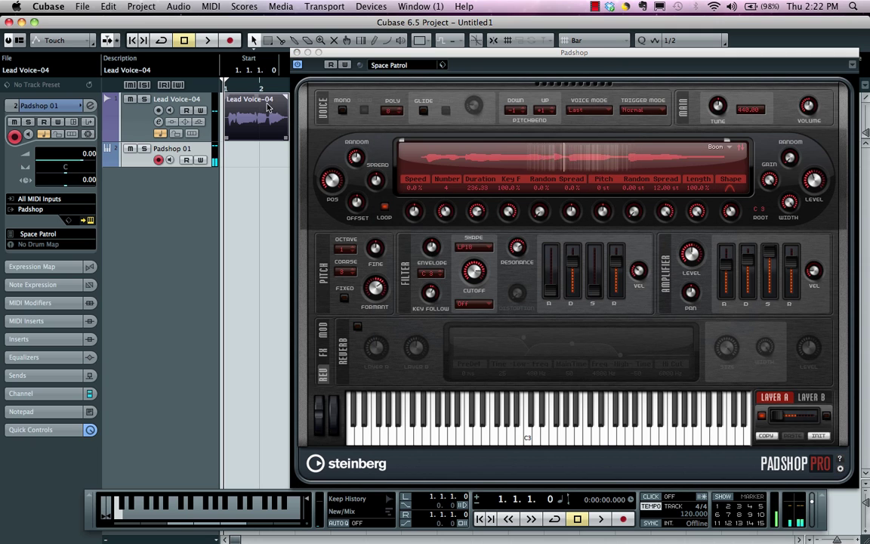
drag(362, 160, 408, 147)
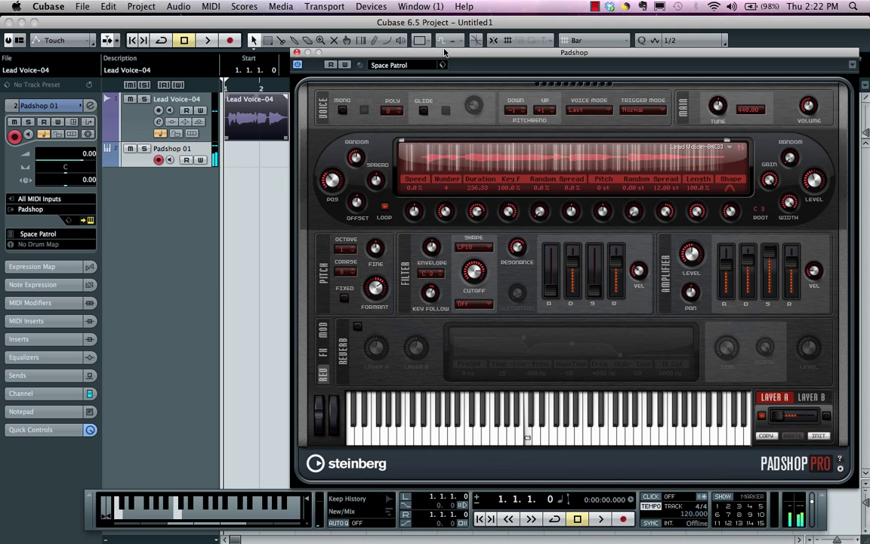
Step: Replace the layer's sample with Cello Pizzicato from the 03 Instruments folder and set the grain pitch to -4 st
drag(446, 51, 375, 41)
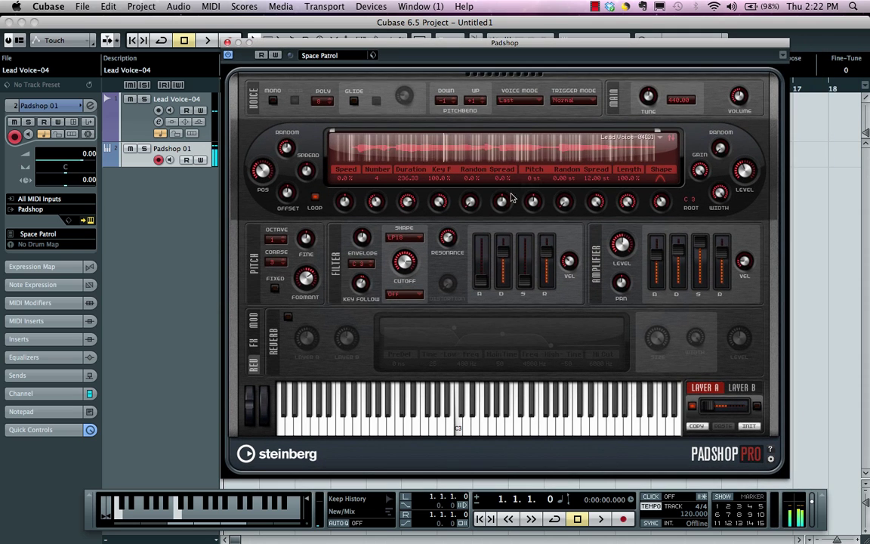
mouse_move(704, 172)
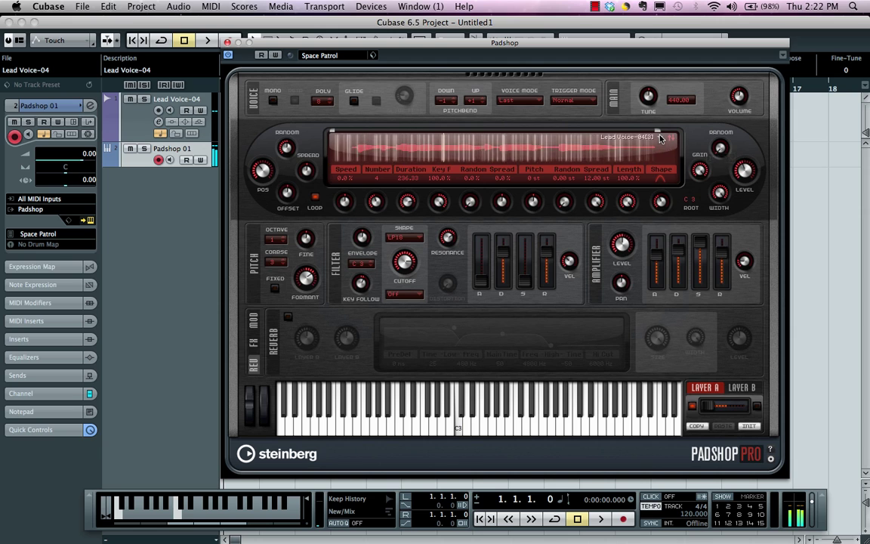
click(660, 137)
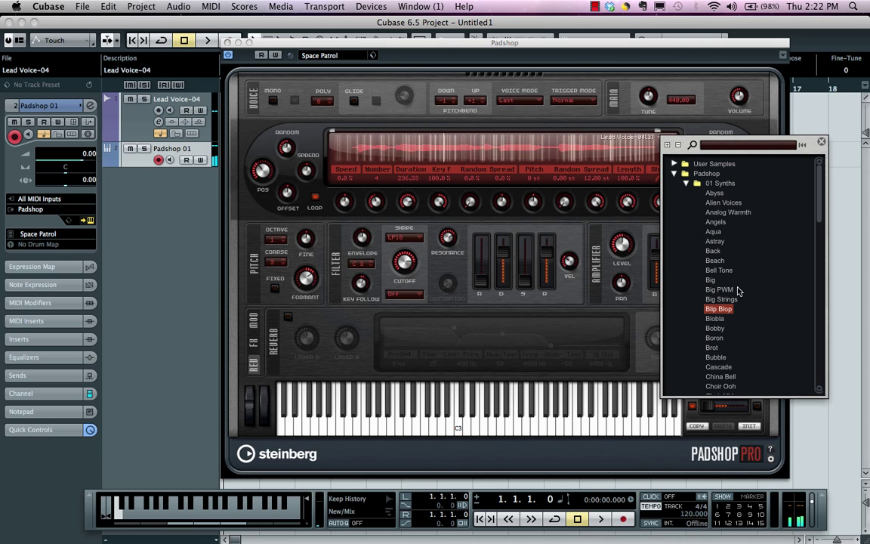
click(683, 184)
click(686, 202)
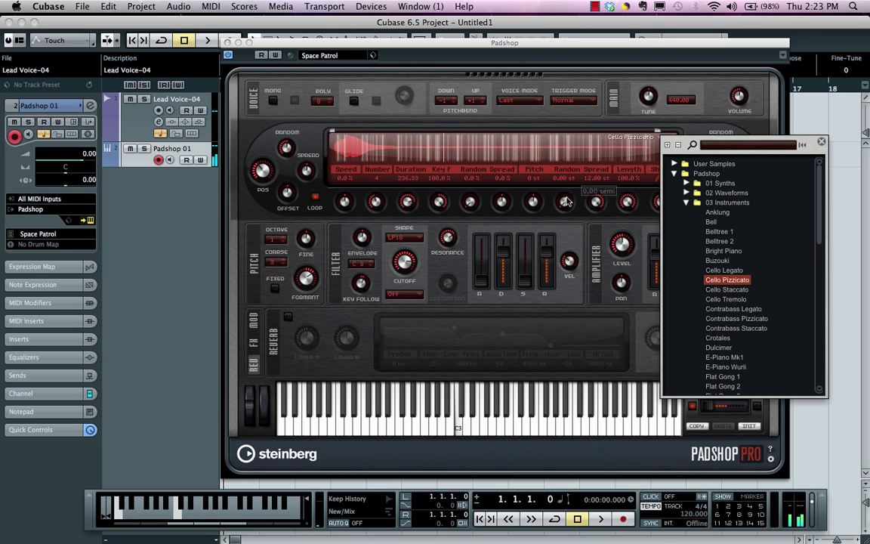
drag(533, 202, 529, 230)
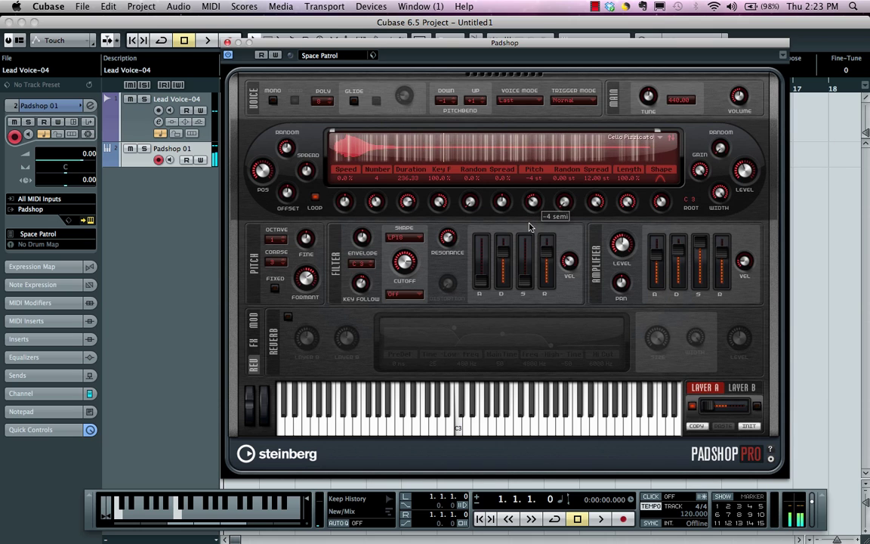